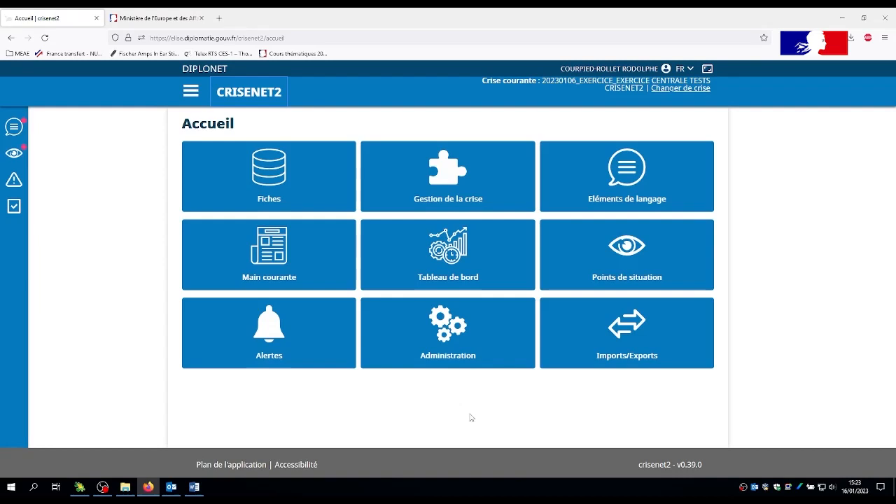
Open the creation form for a new model in the Modèles administration section.
left_click(457, 334)
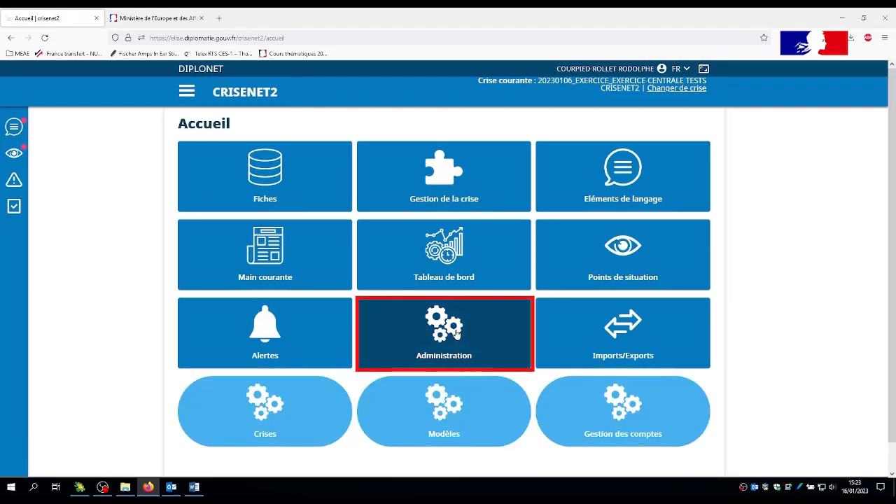
left_click(447, 412)
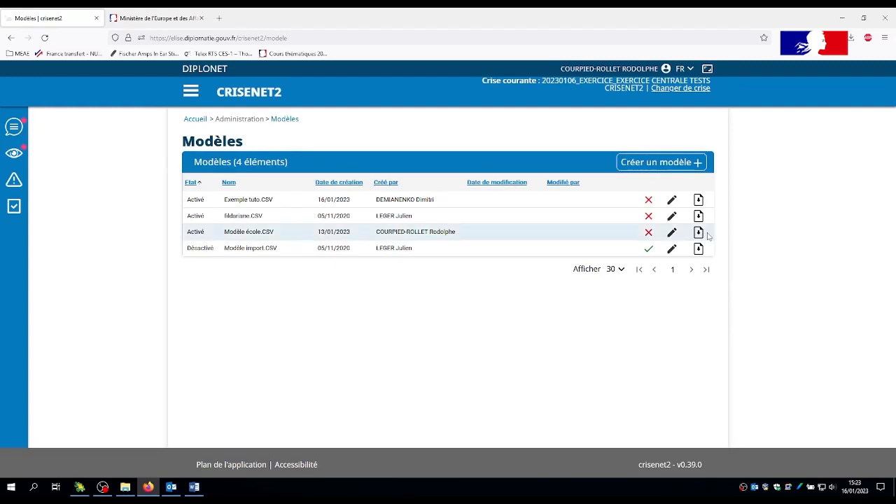
left_click(660, 163)
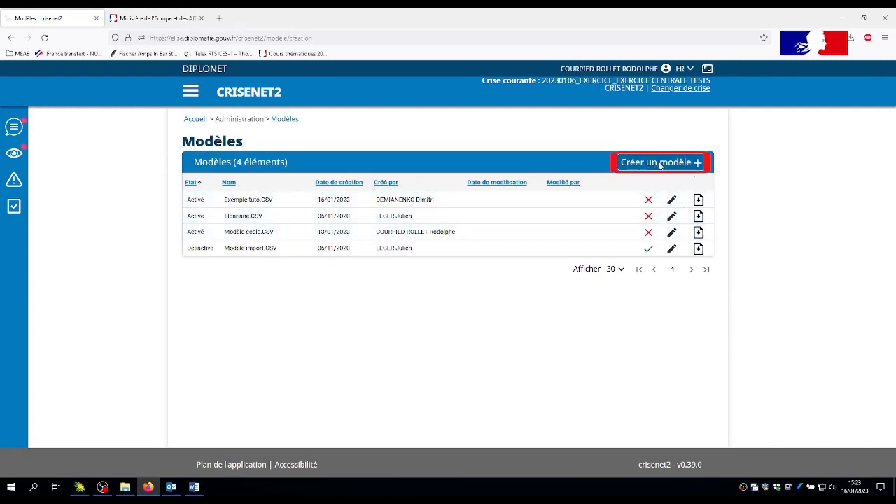
Name the model "Exemple tuot2" and set its file type to CSV - Comma-separated values.
left_click(432, 197)
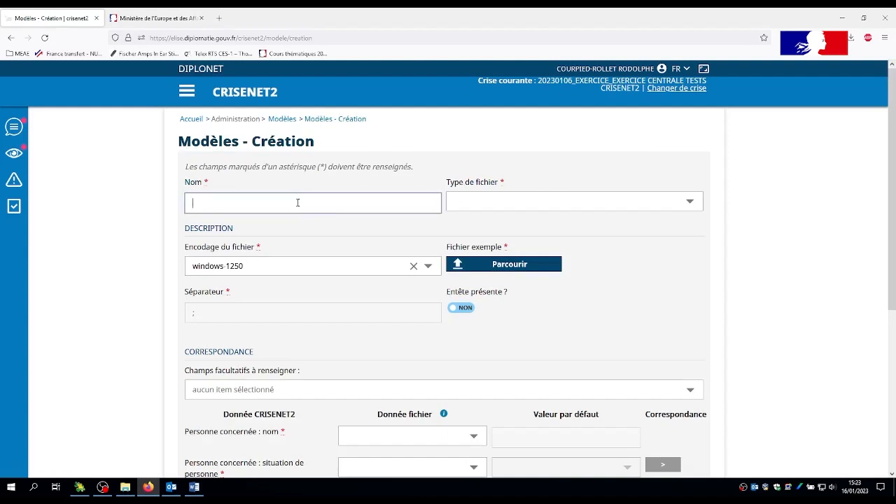
type("Ex")
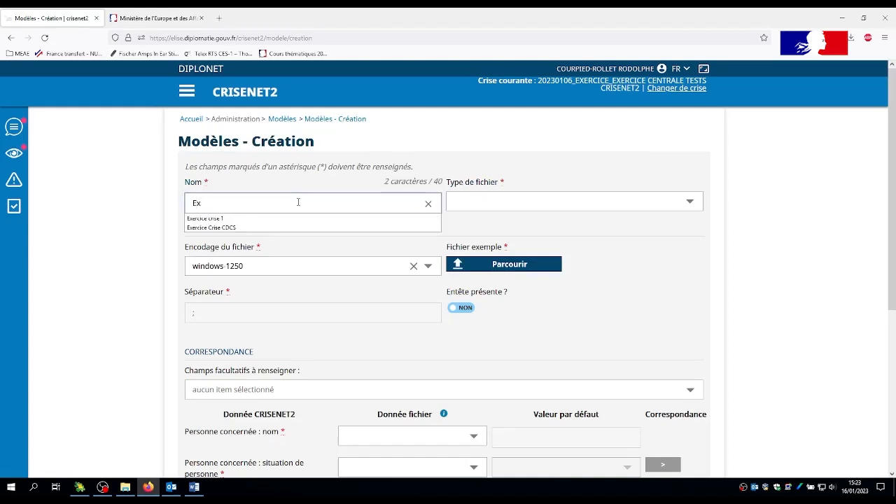
type("emple tu")
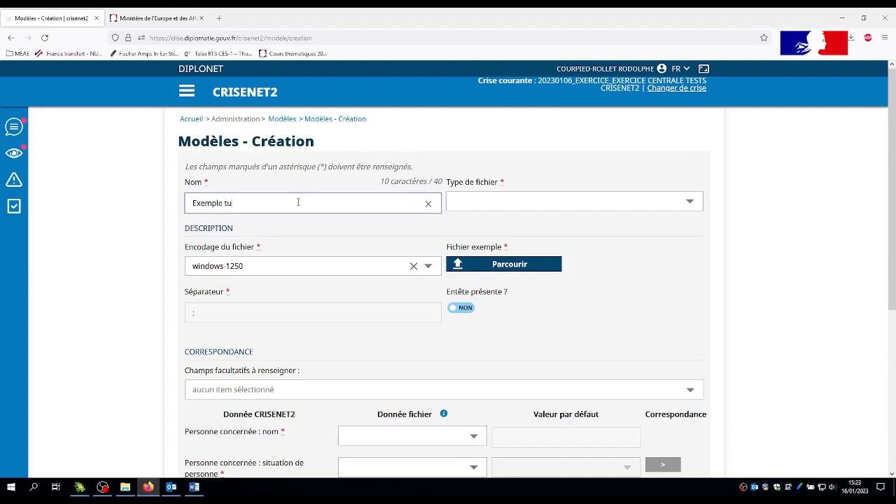
type("ot2")
left_click(689, 201)
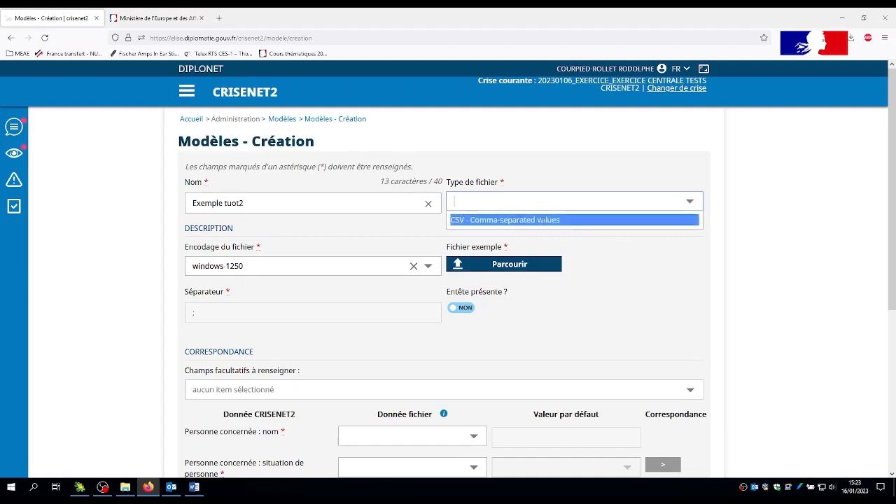
left_click(543, 220)
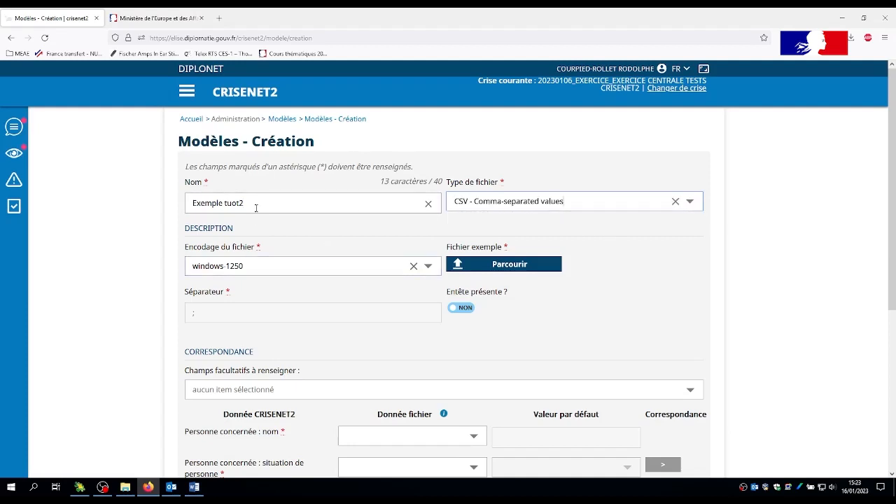
Set the file encoding to windows-1250 and switch the header-present option to OUI.
left_click(429, 266)
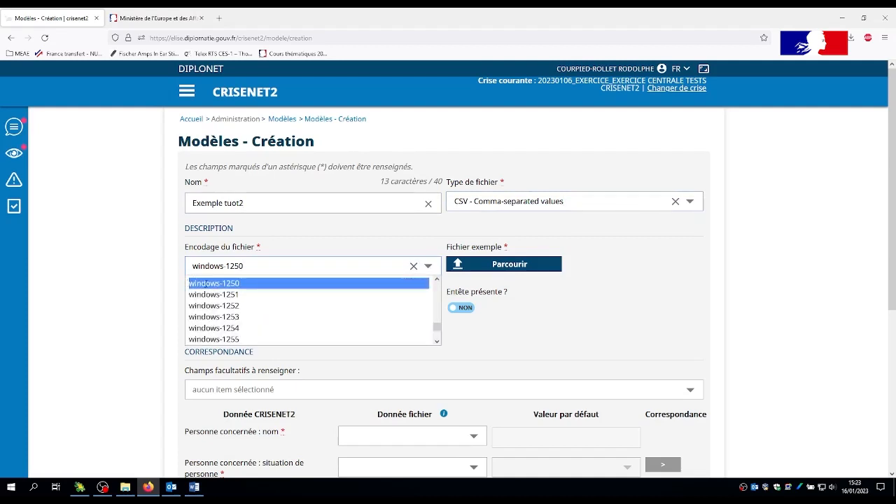
left_click(205, 284)
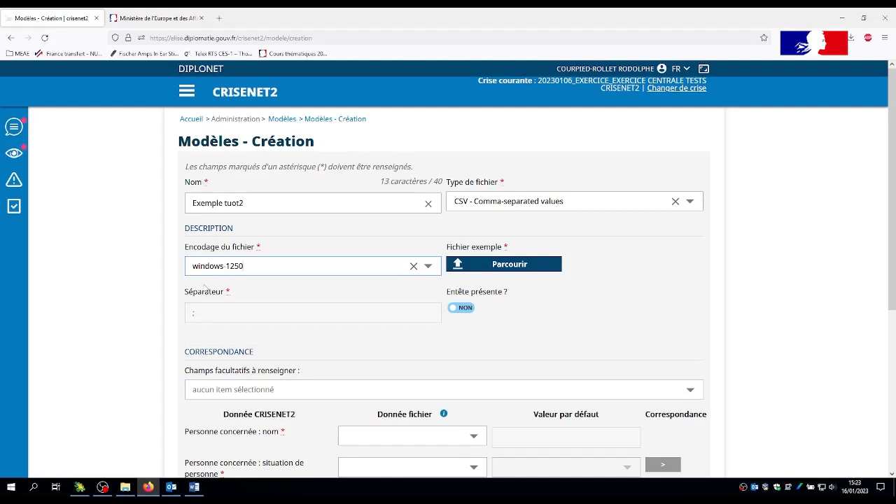
left_click(497, 271)
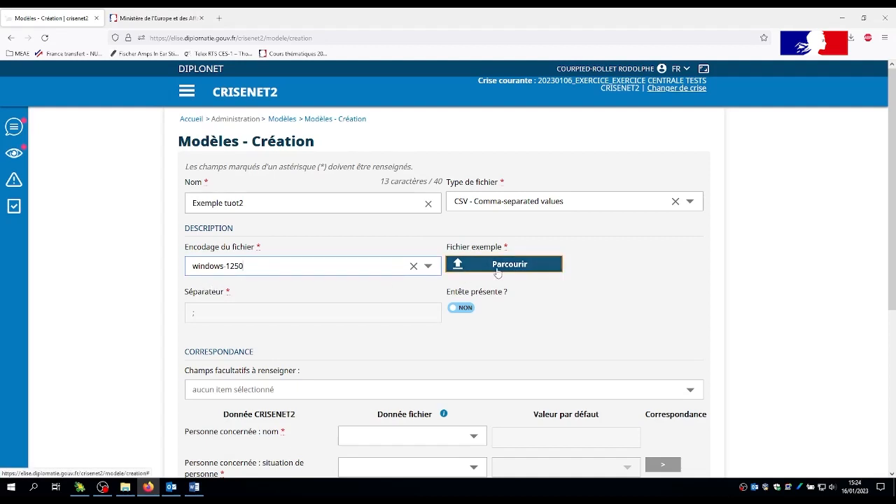
left_click(462, 309)
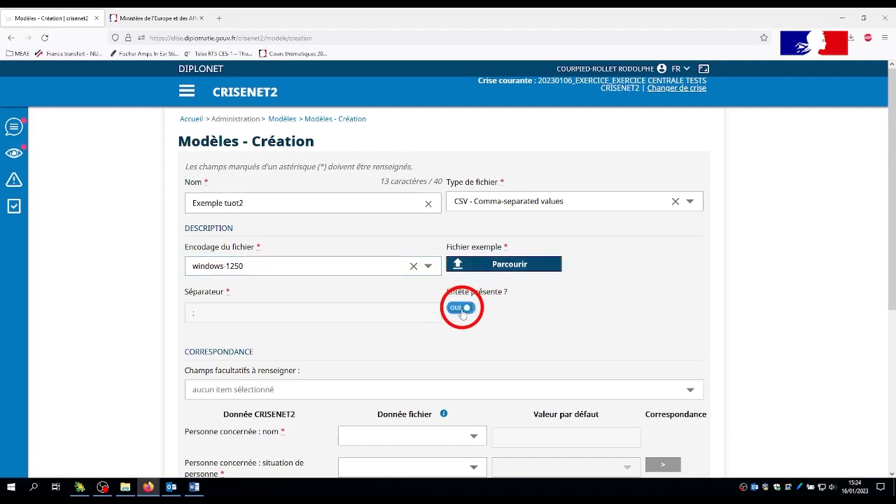
Correct the model's name to "Exemple tuto 2".
left_click(237, 203)
key("BackSpace")
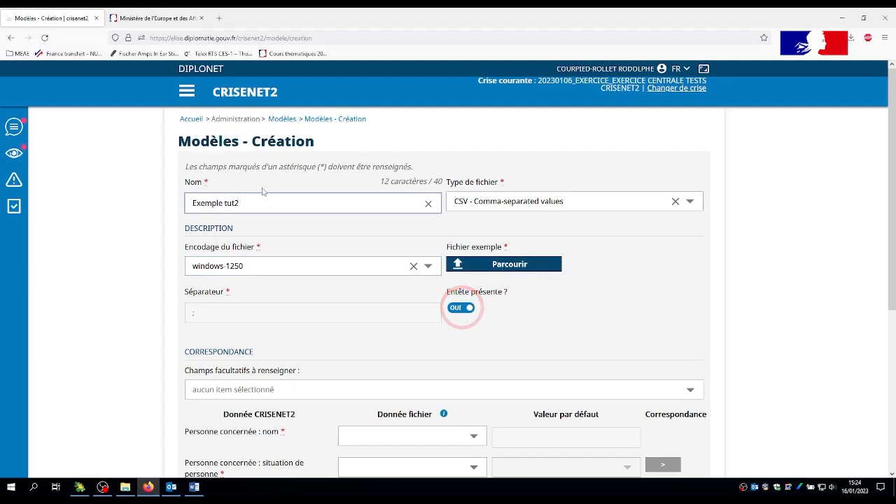
type("o")
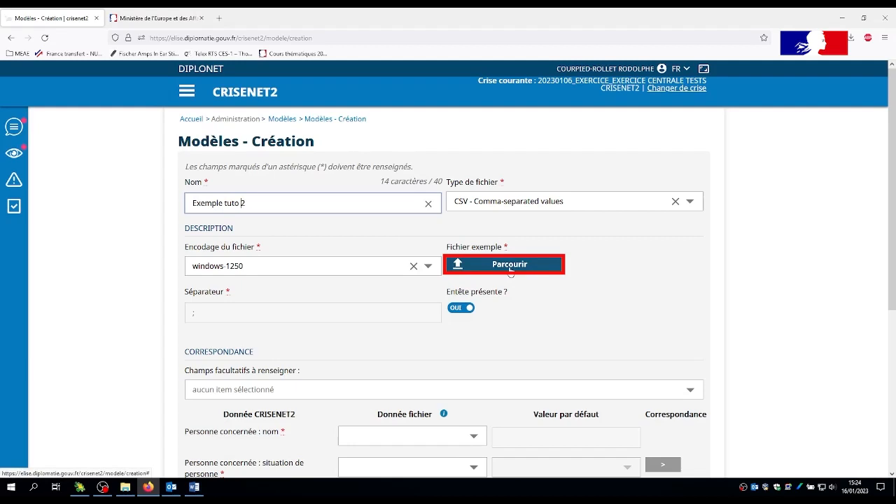
Upload "Fichier exemple tuto création modèle" from the desktop folder CriseNet2_TOURNAGE_2 as the example file.
left_click(510, 266)
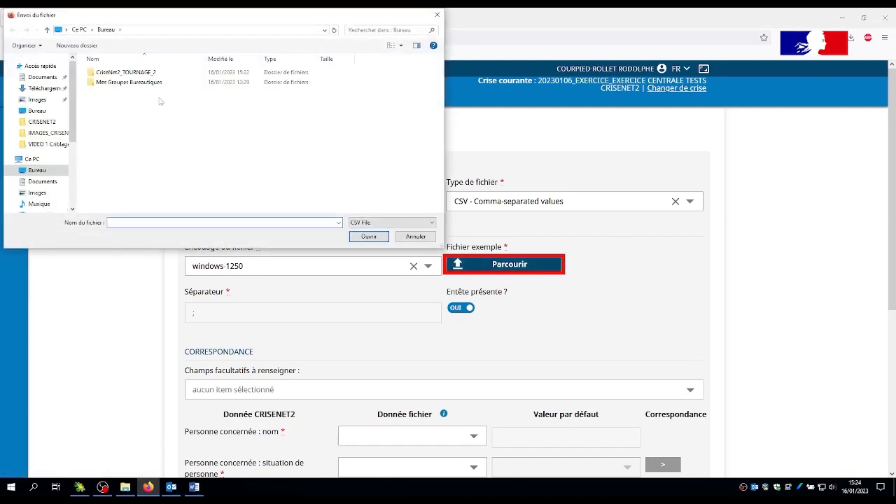
left_click(38, 112)
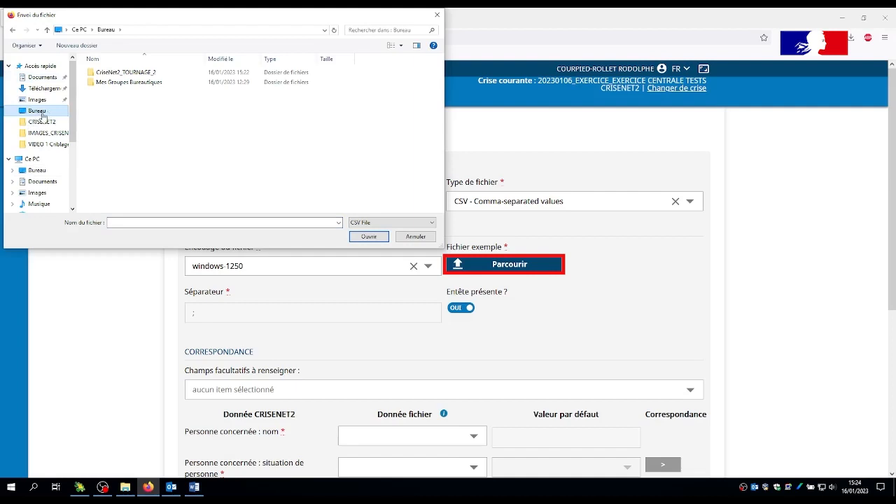
double_click(153, 72)
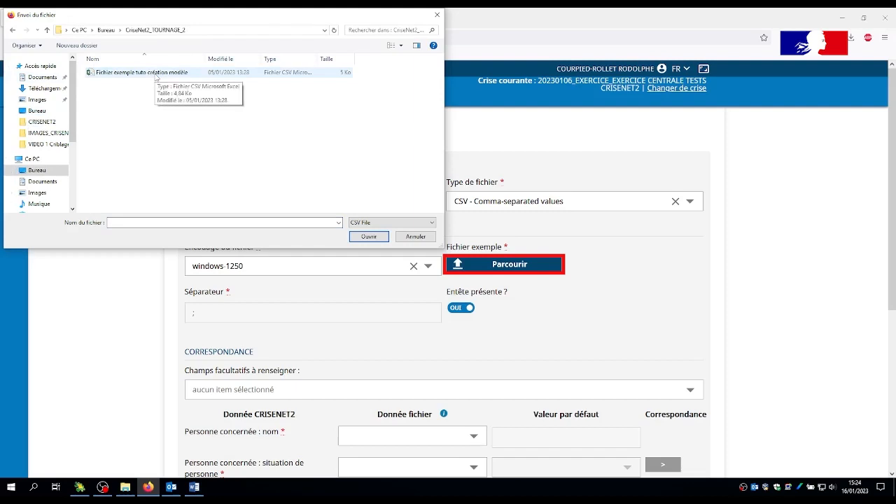
left_click(172, 76)
left_click(363, 237)
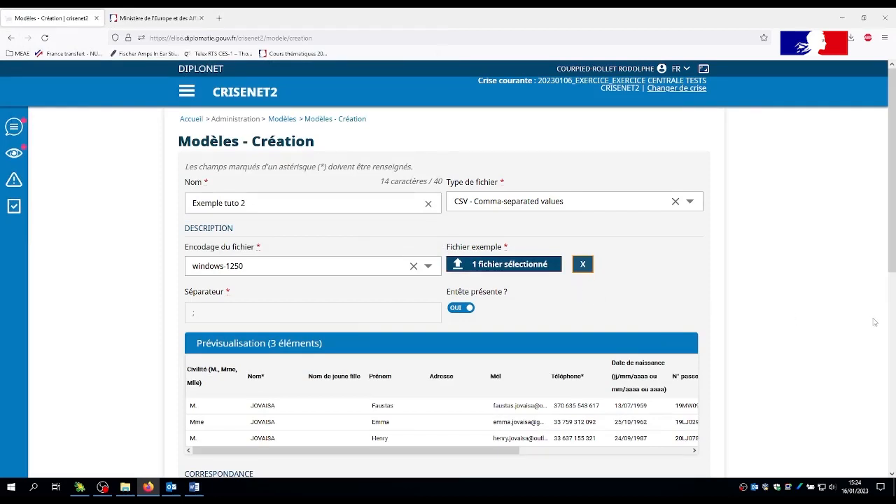
Map the CRISENET2 field "Personne concernée : nom" to the file column Nom*.
scroll(874, 322, "down", 3)
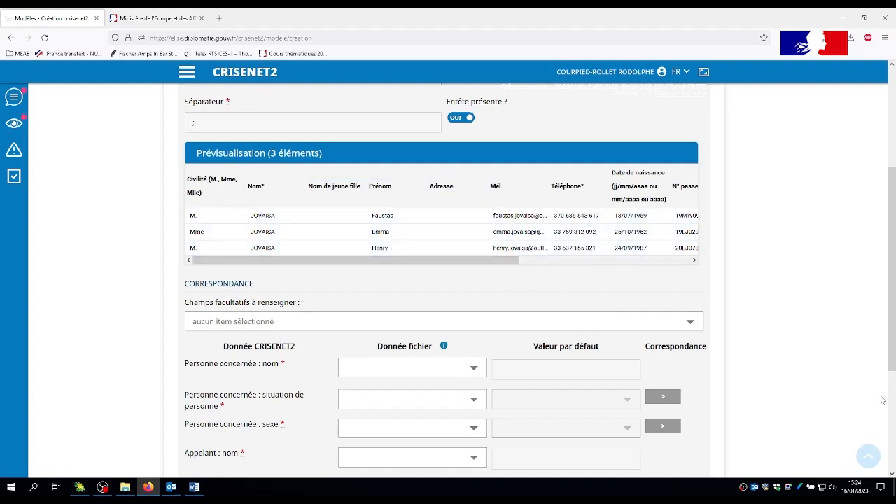
scroll(671, 321, "down", 3)
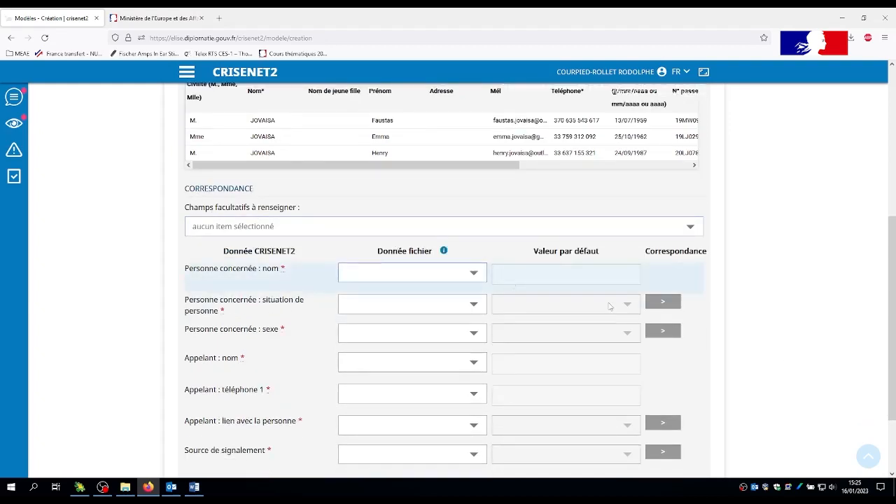
scroll(885, 346, "down", 3)
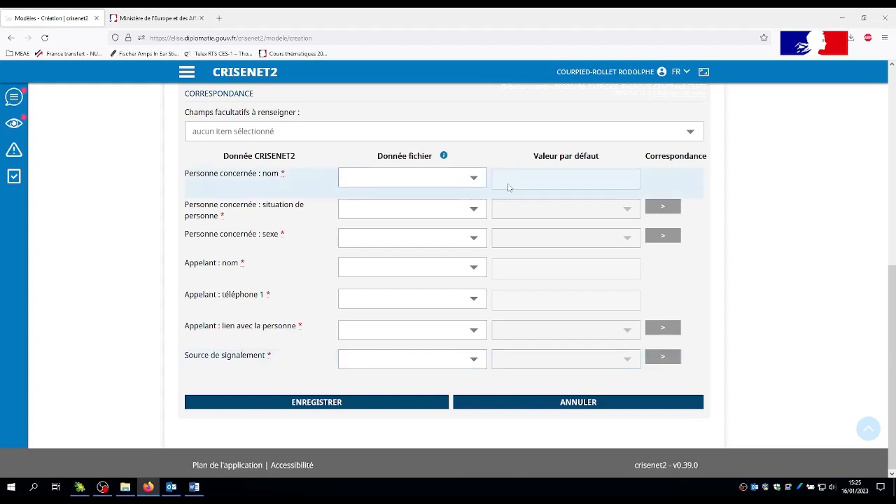
left_click(476, 173)
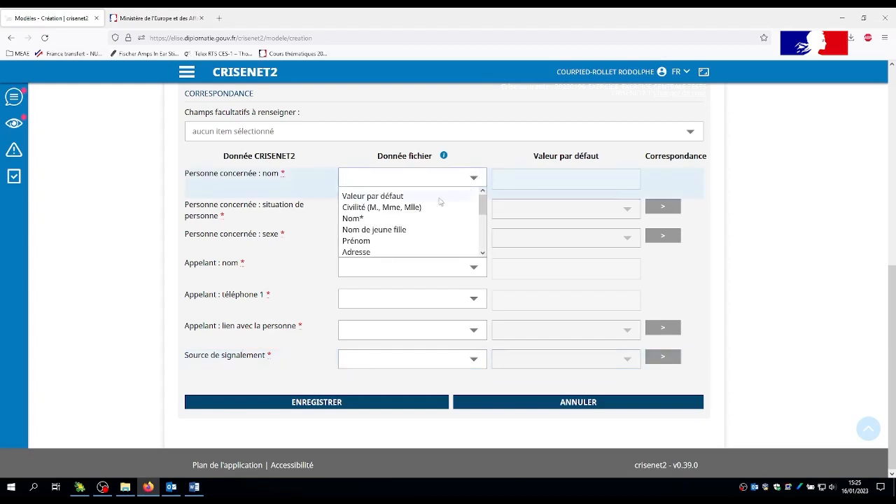
left_click(418, 221)
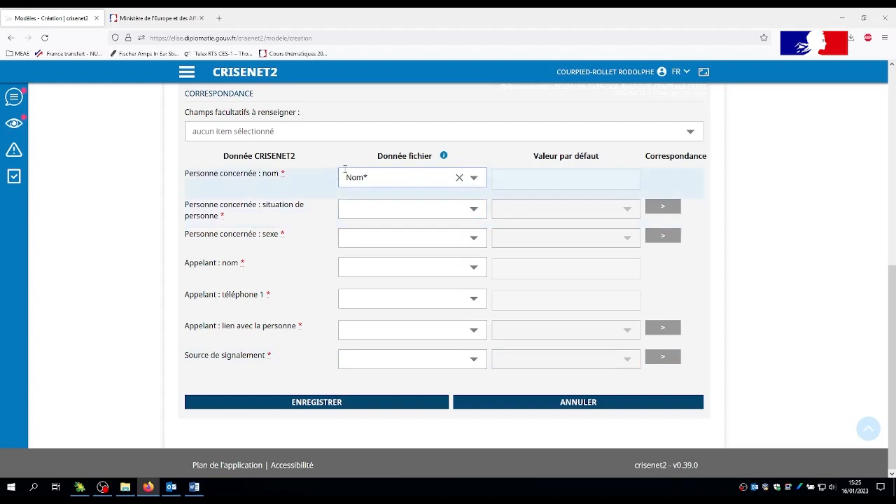
left_click(474, 269)
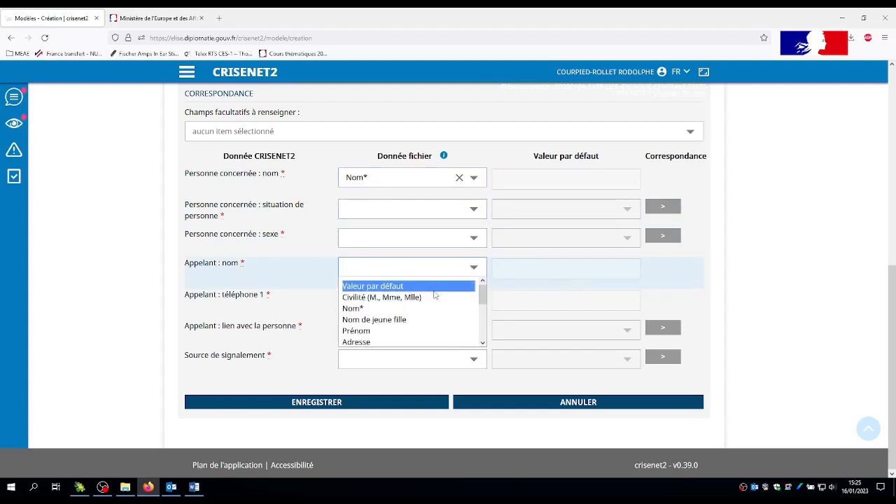
left_click(270, 272)
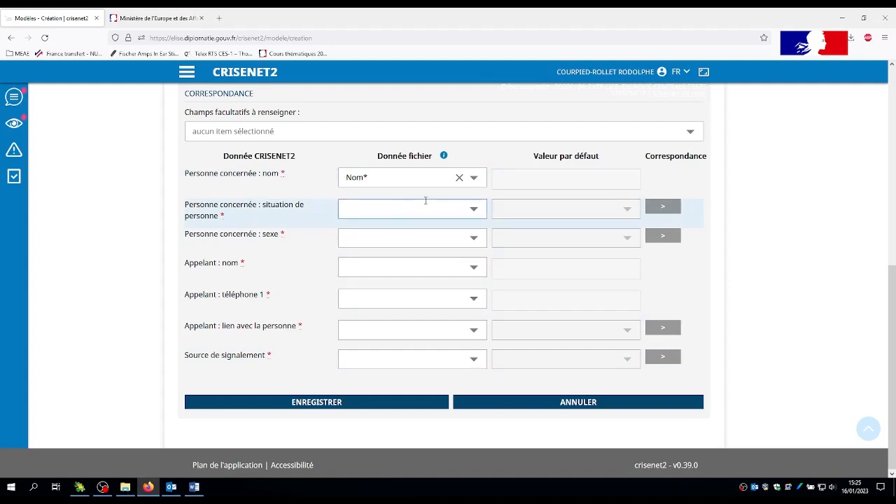
Set "Personne concernée : situation de personne" to use a default value of Recherché(e).
left_click(474, 210)
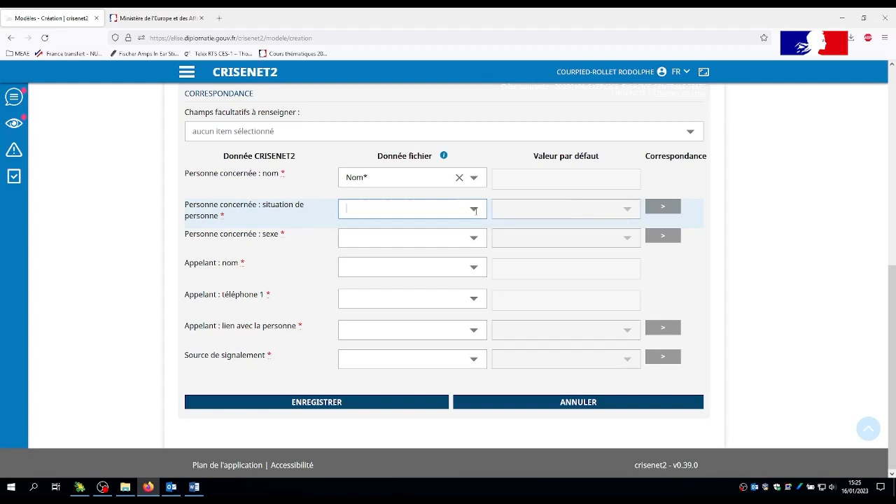
left_click(420, 227)
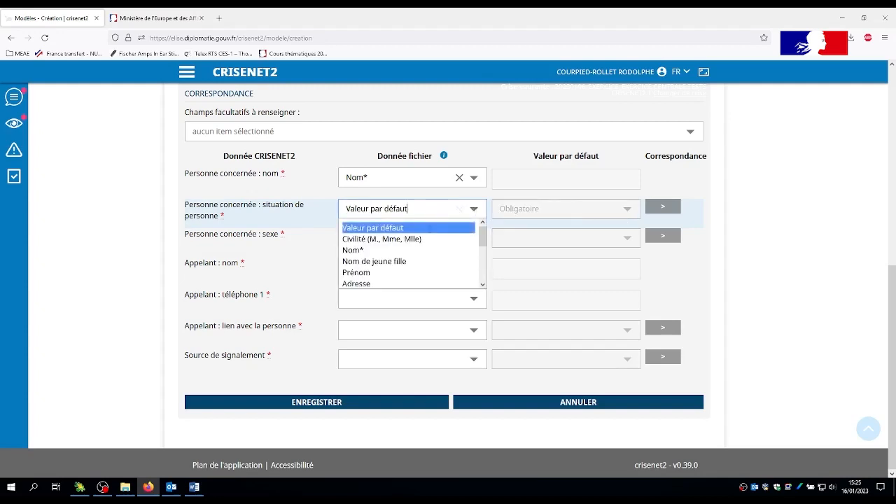
left_click(629, 209)
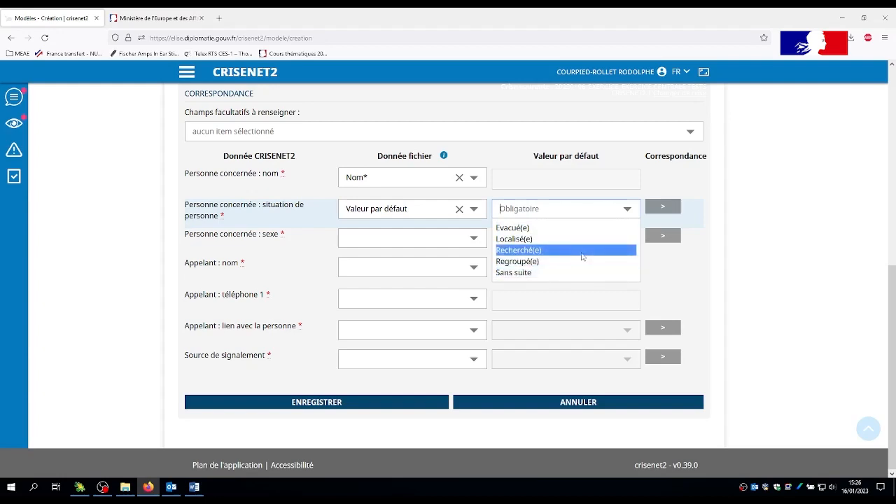
left_click(582, 252)
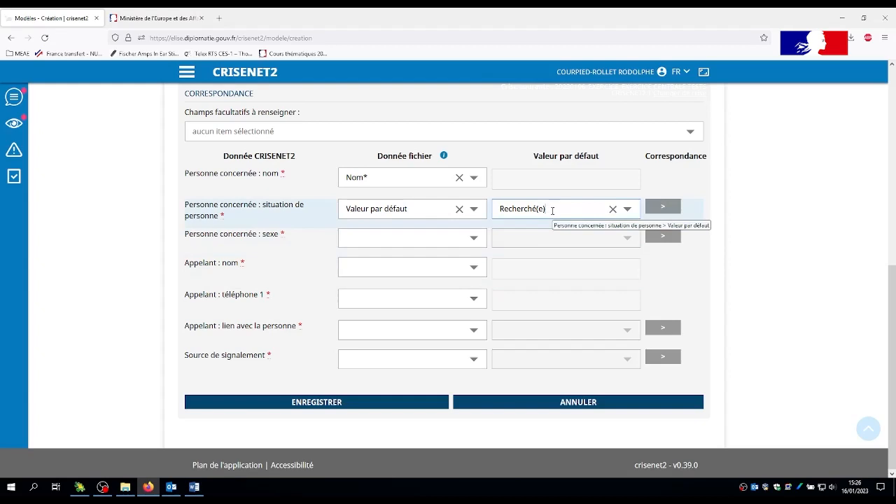
Map "Personne concernée : sexe" to the column Civilité (M., Mme, Mlle) and open its value correspondences.
left_click(476, 238)
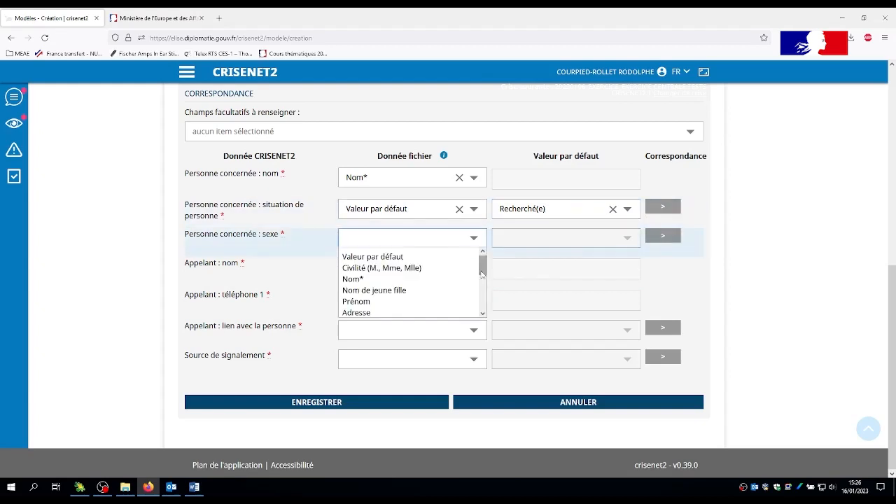
left_click(412, 268)
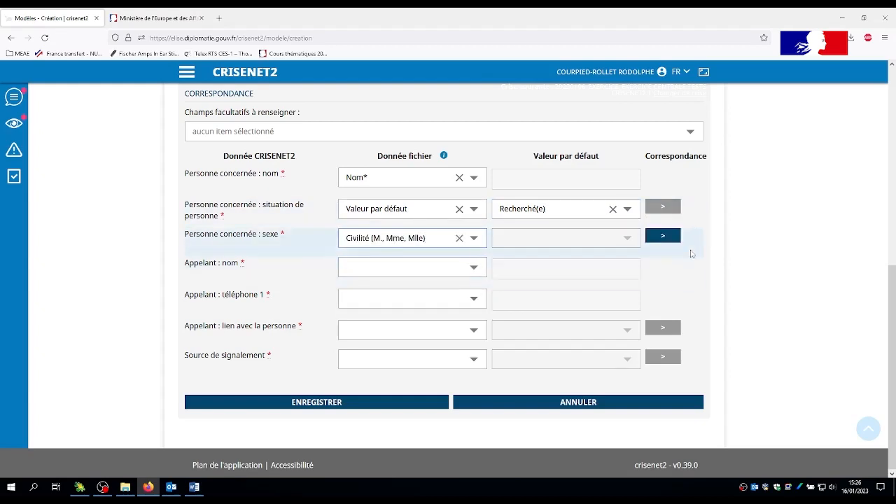
left_click(661, 238)
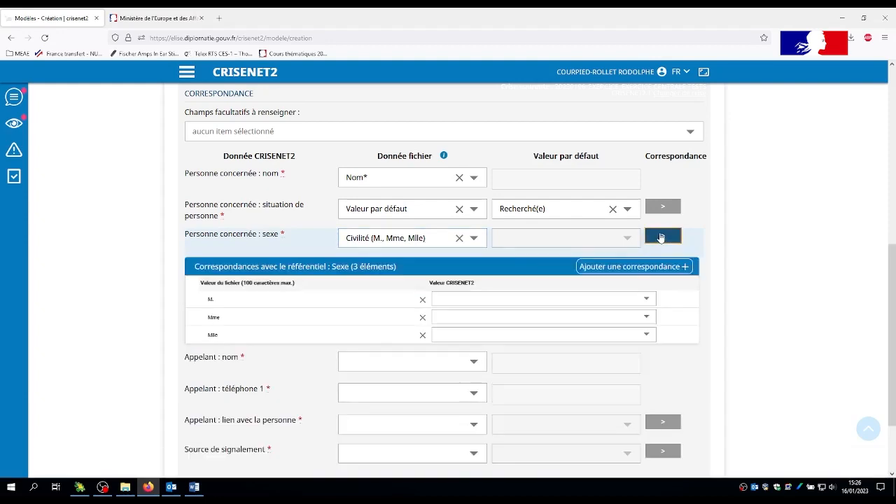
In the Sexe correspondences, match M. to Masculin, clear the Mme file value, and match that row and Mlle to Féminin.
left_click(371, 300)
left_click(495, 300)
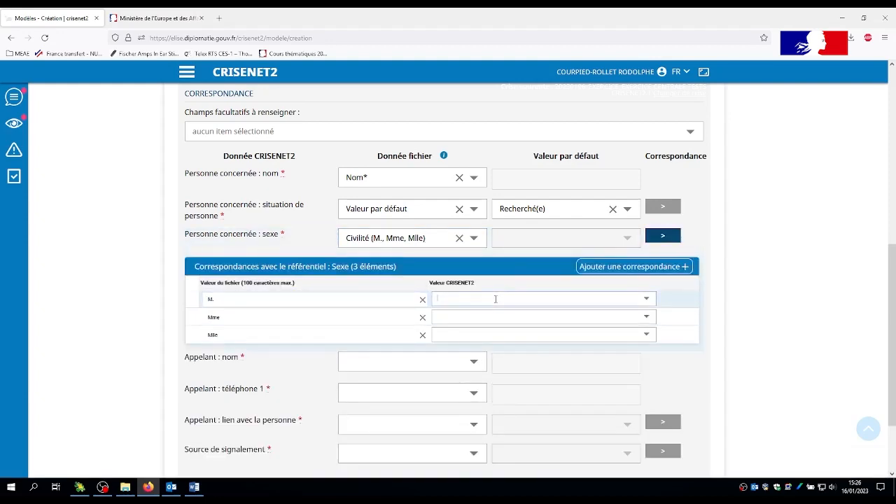
left_click(449, 312)
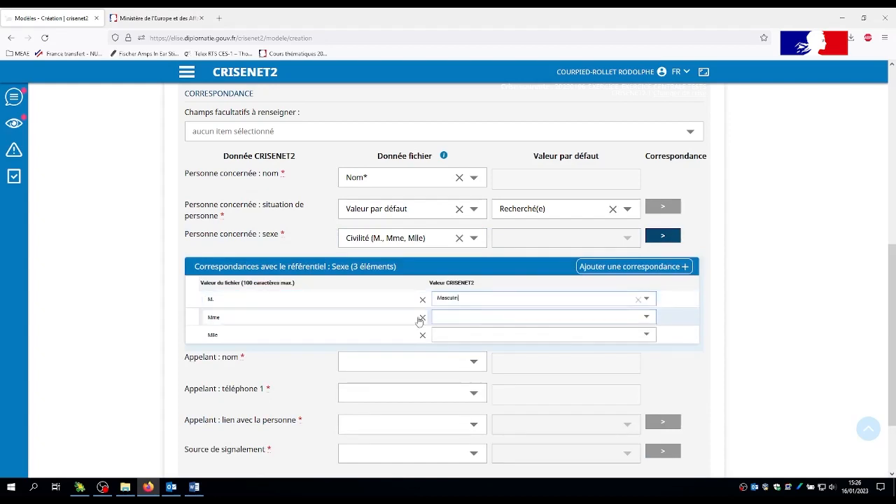
left_click(422, 317)
left_click(648, 315)
left_click(507, 337)
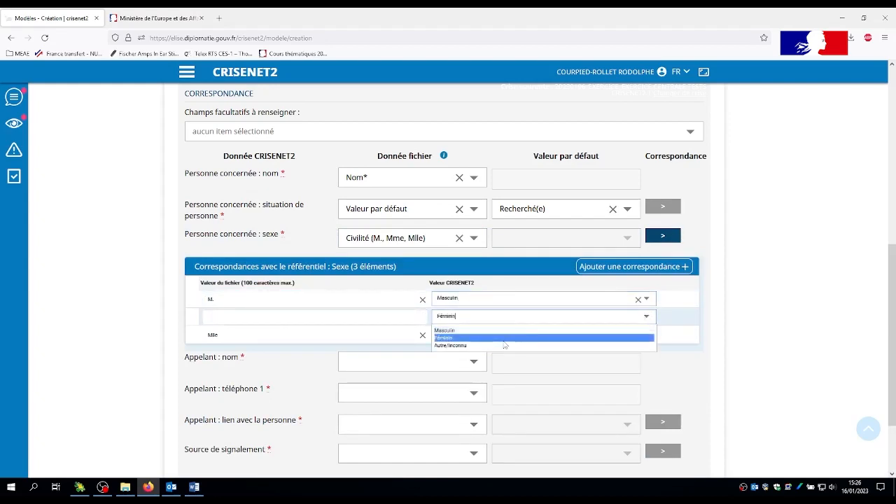
left_click(507, 340)
left_click(560, 356)
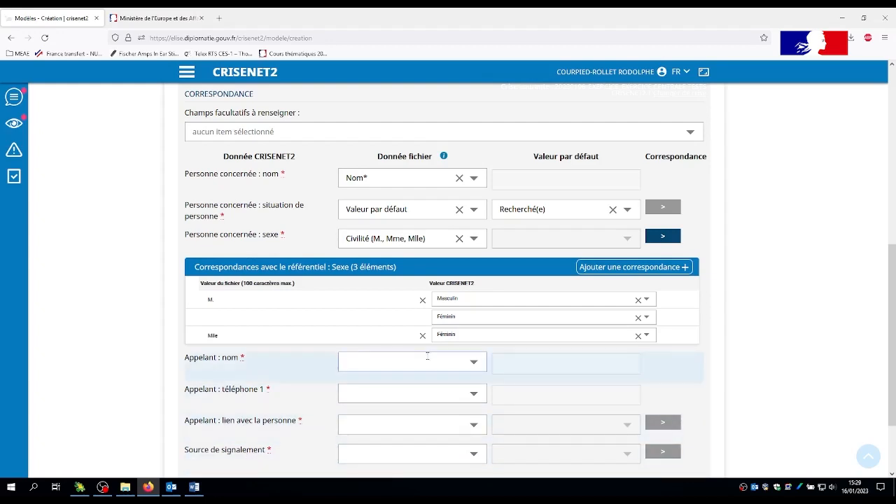
Set "Appelant : nom" to use a default value and enter the caller's full name.
left_click(475, 362)
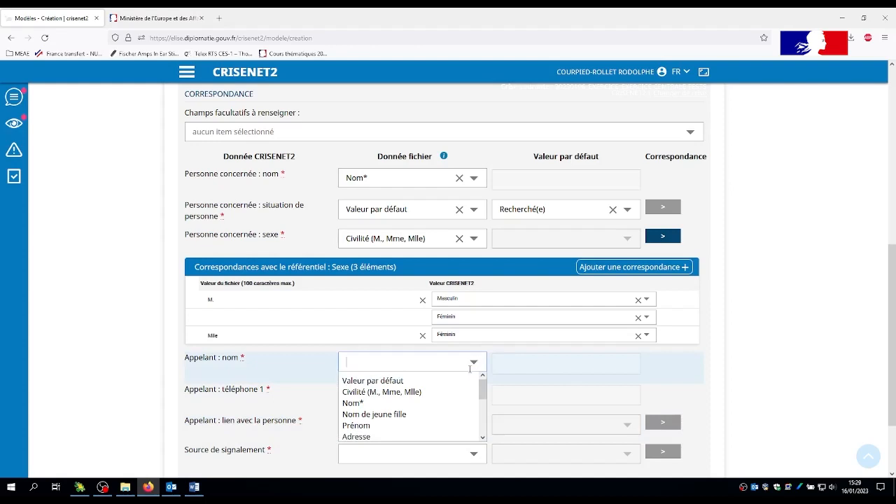
left_click(430, 382)
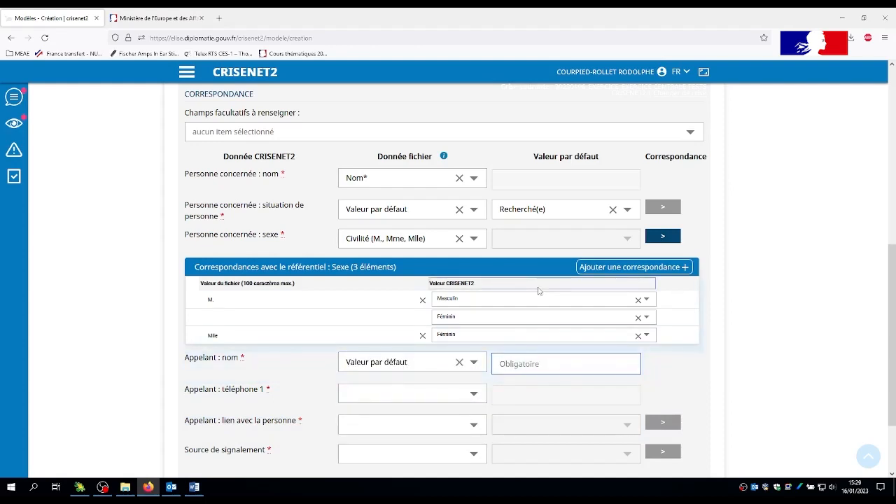
Set "Source de signalement" to use a default value of Courriel.
left_click(474, 454)
left_click(379, 472)
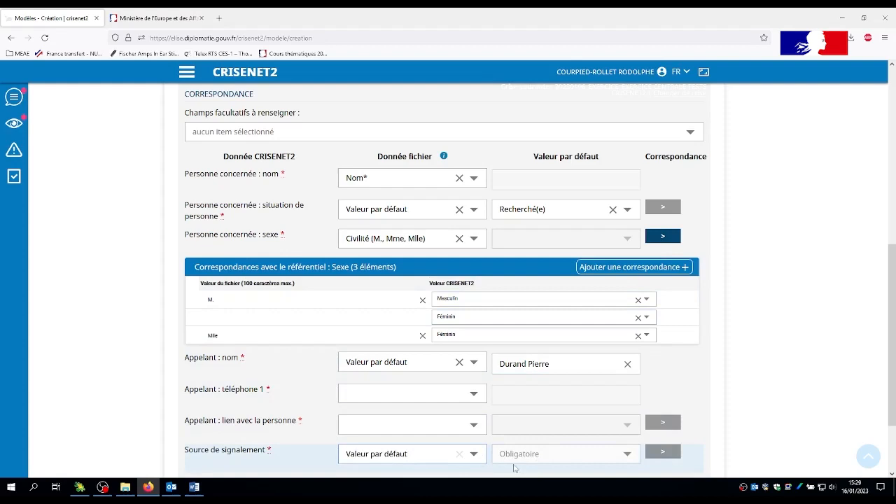
left_click(577, 454)
scroll(577, 455, "down", 2)
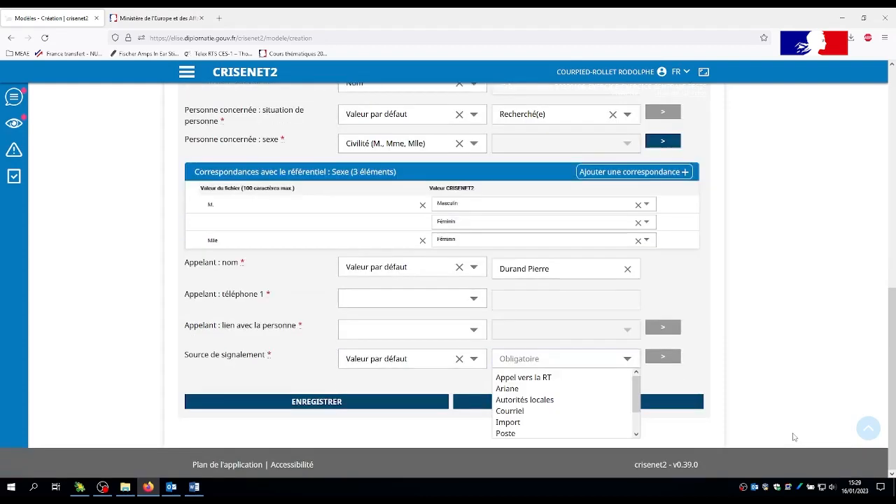
left_click(519, 411)
Set "Appelant : lien avec la personne" to use a default value of Voyagiste.
left_click(472, 327)
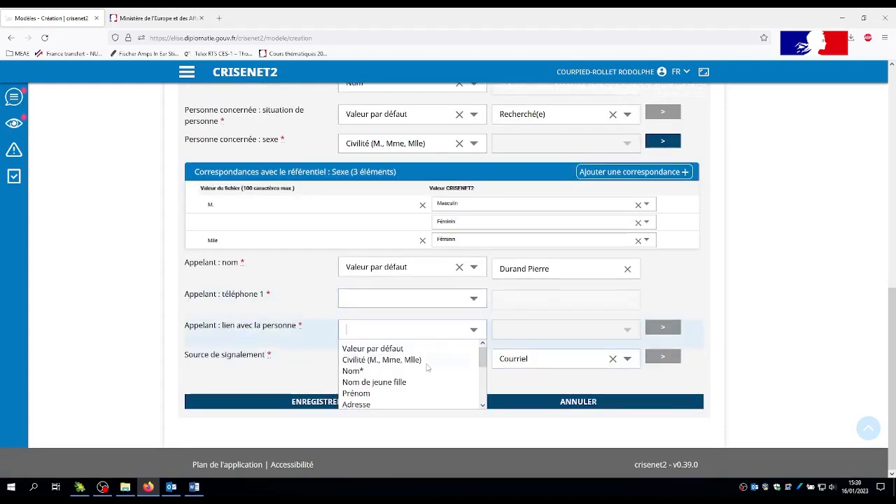
left_click(392, 348)
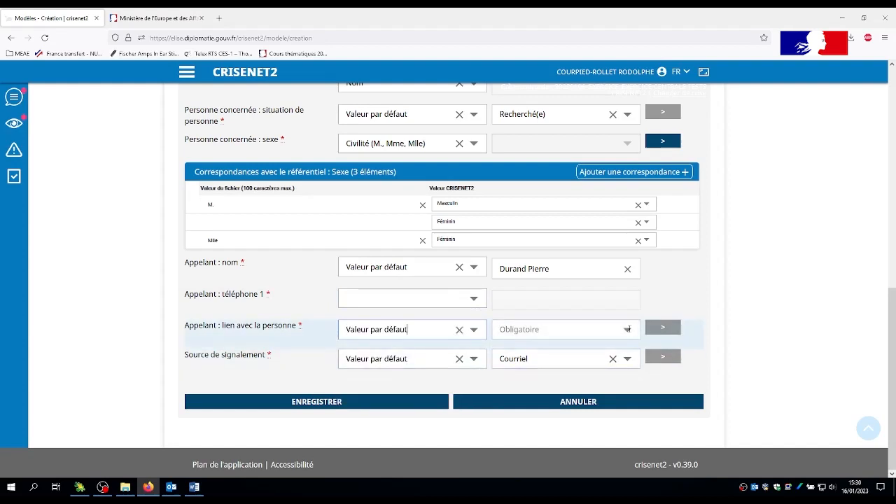
left_click(627, 328)
scroll(561, 378, "down", 3)
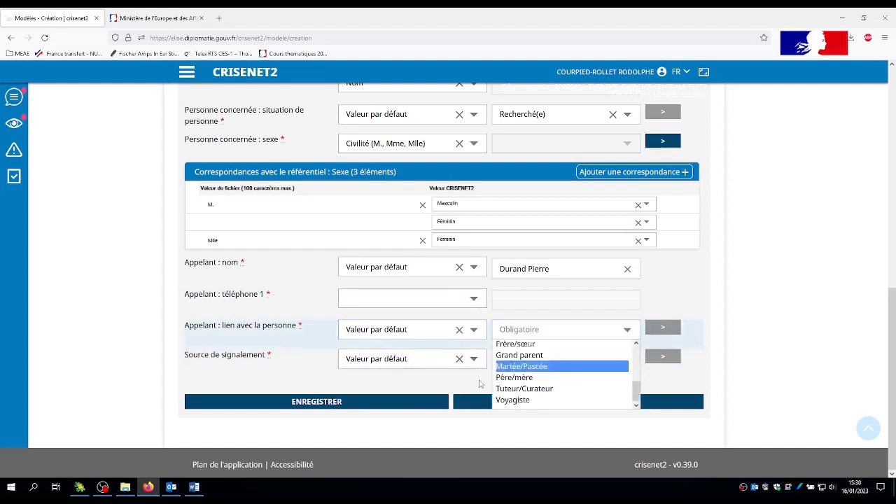
left_click(513, 400)
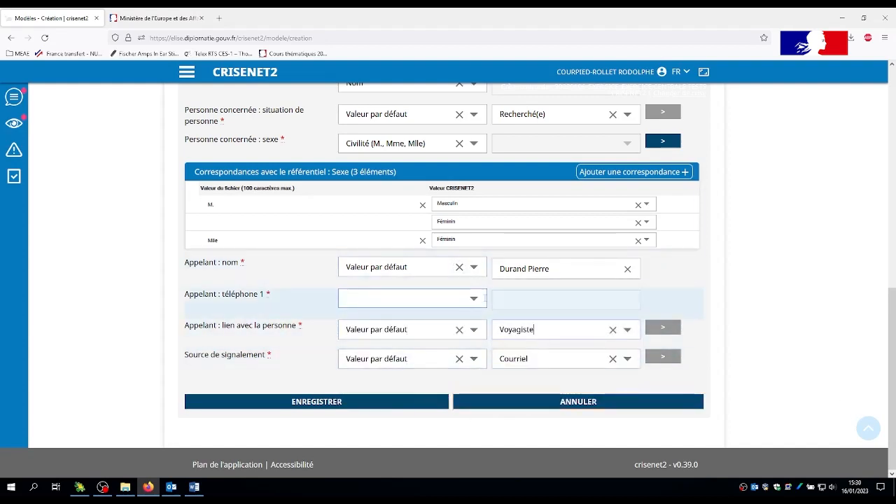
Set "Appelant : téléphone 1" to use a default value and enter the caller's phone number.
left_click(483, 299)
left_click(392, 315)
left_click(571, 299)
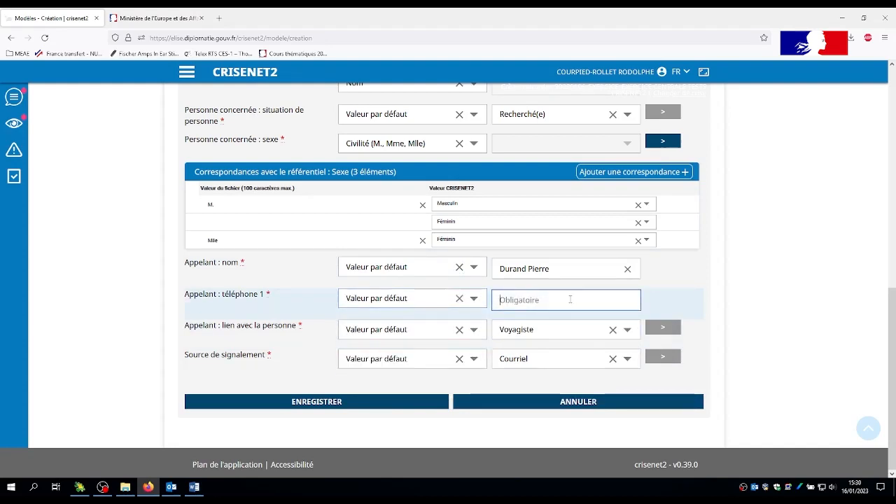
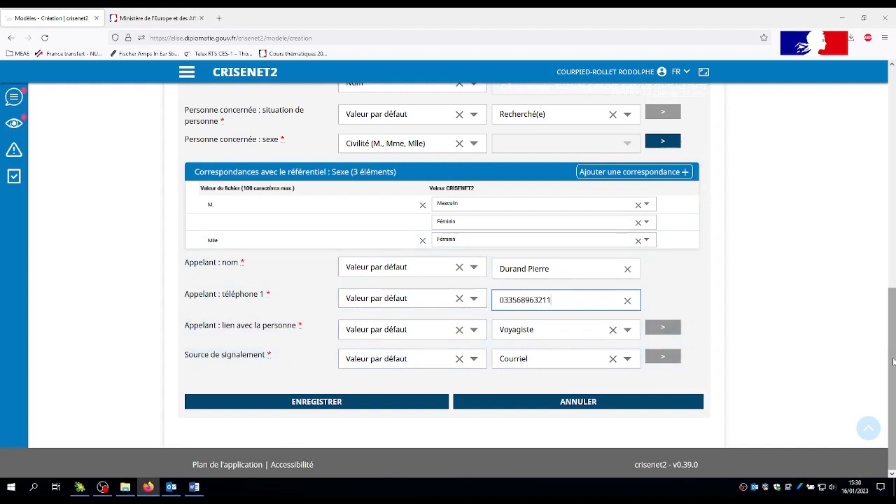
Add the concerned person's prénom, jour de naissance, mois de naissance, année de naissance and nom de naissance to the optional fields.
scroll(894, 362, "up", 2)
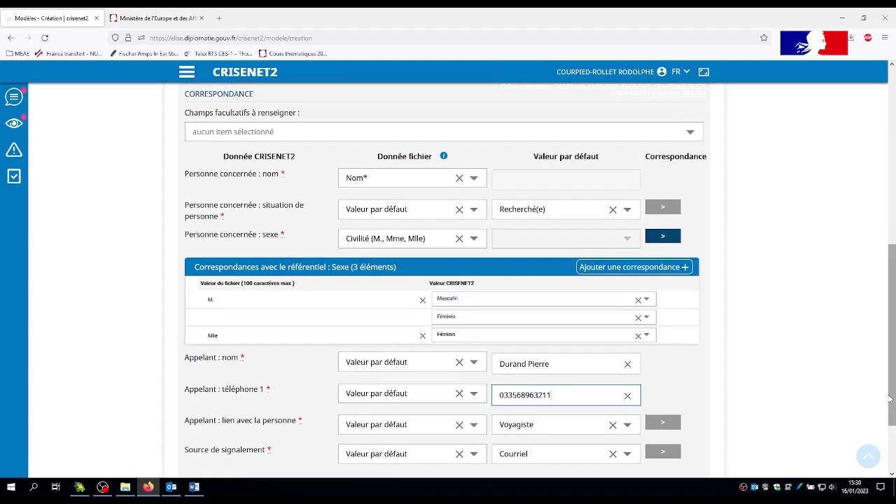
scroll(890, 398, "up", 4)
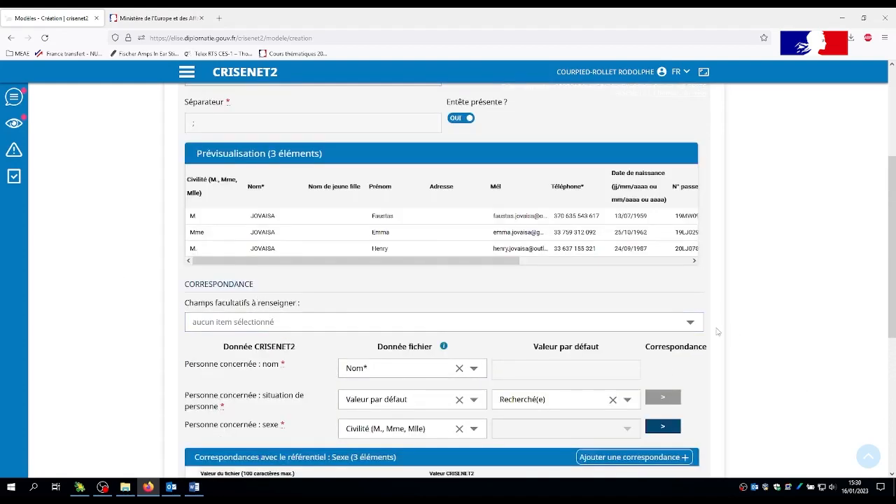
left_click(690, 321)
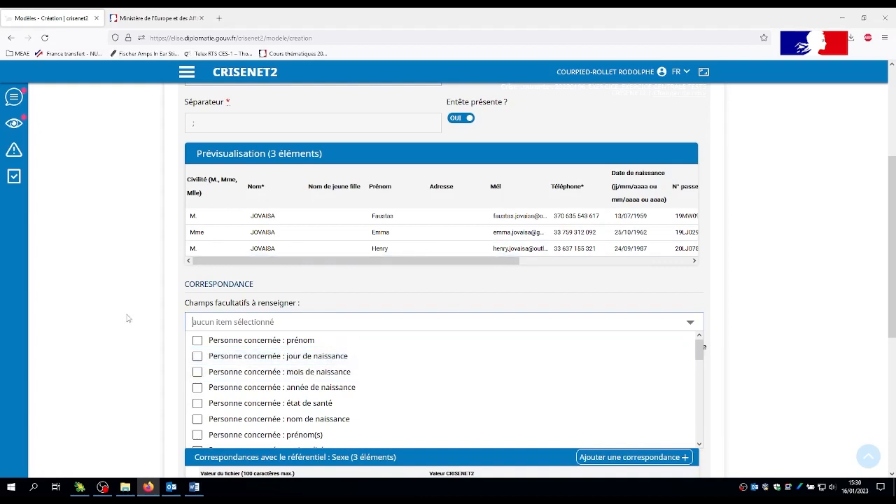
left_click(198, 342)
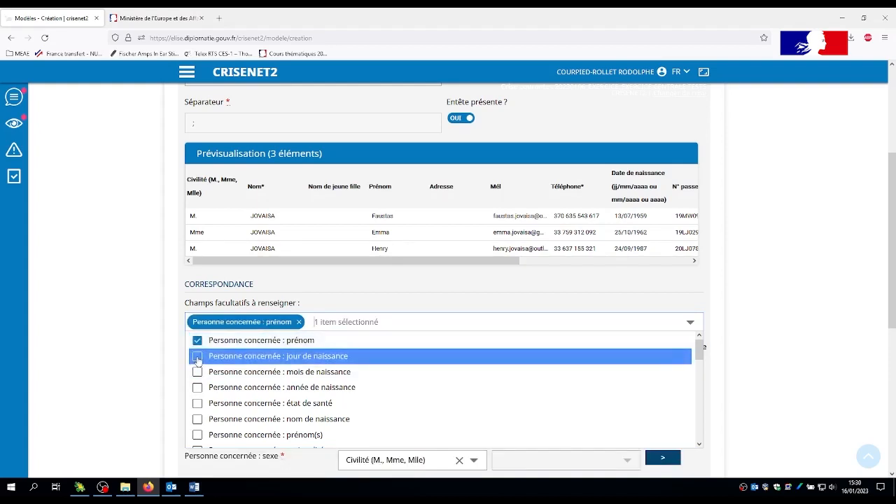
left_click(197, 357)
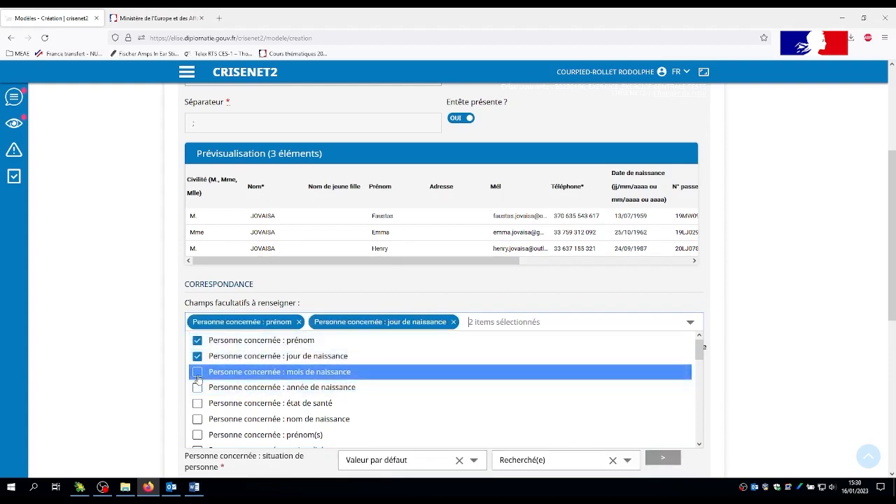
left_click(198, 377)
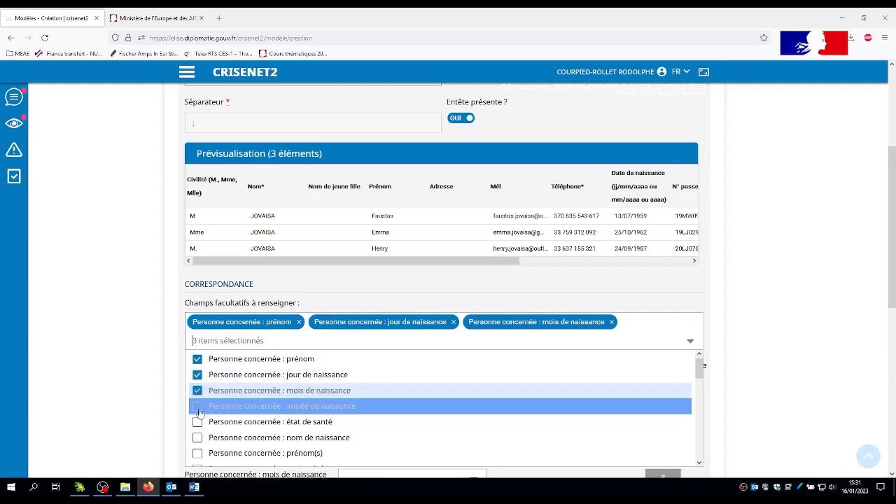
left_click(198, 407)
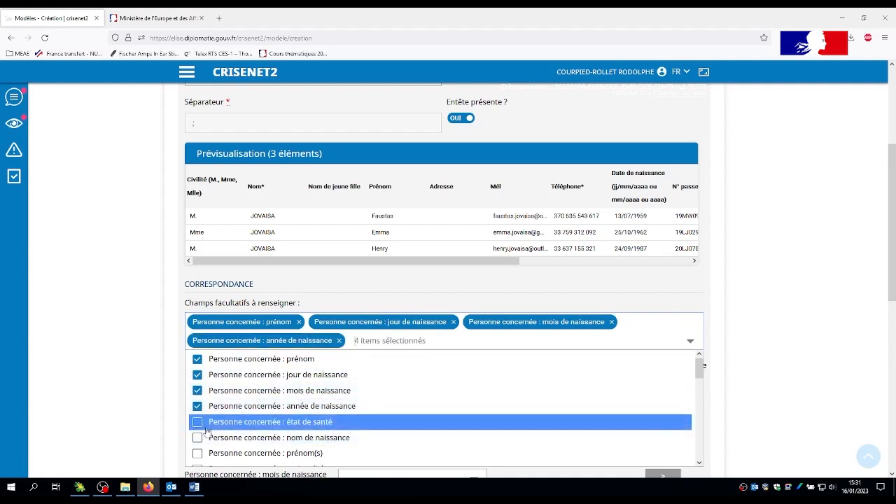
left_click(198, 438)
Add "Personne concernée : nationalité" and "Personne concernée : seconde nationalité" to the optional fields.
scroll(548, 420, "down", 5)
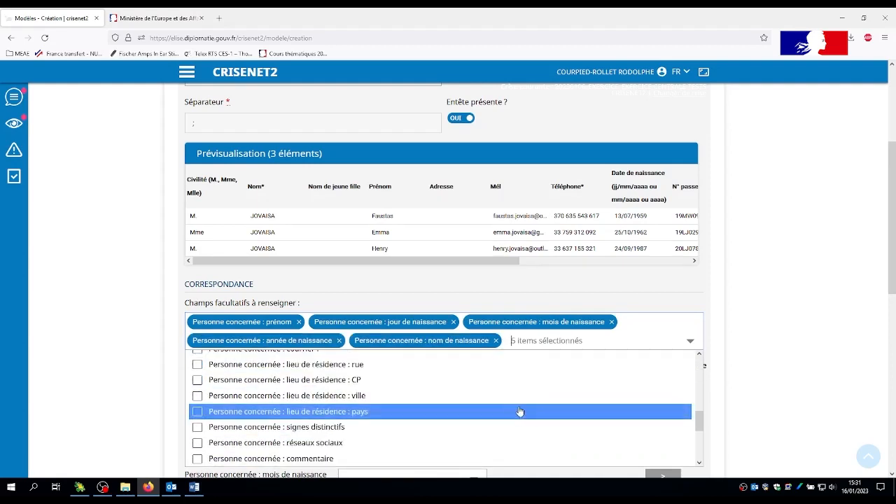
scroll(521, 409, "up", 5)
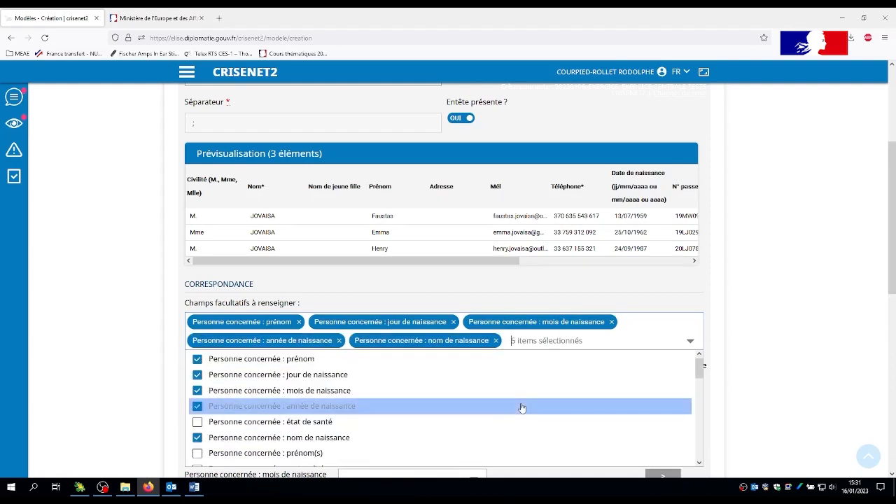
left_click(698, 463)
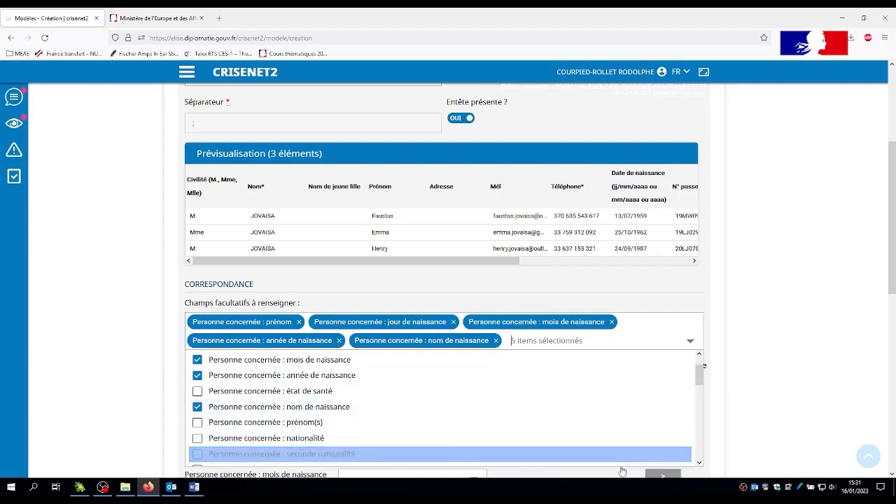
left_click(198, 439)
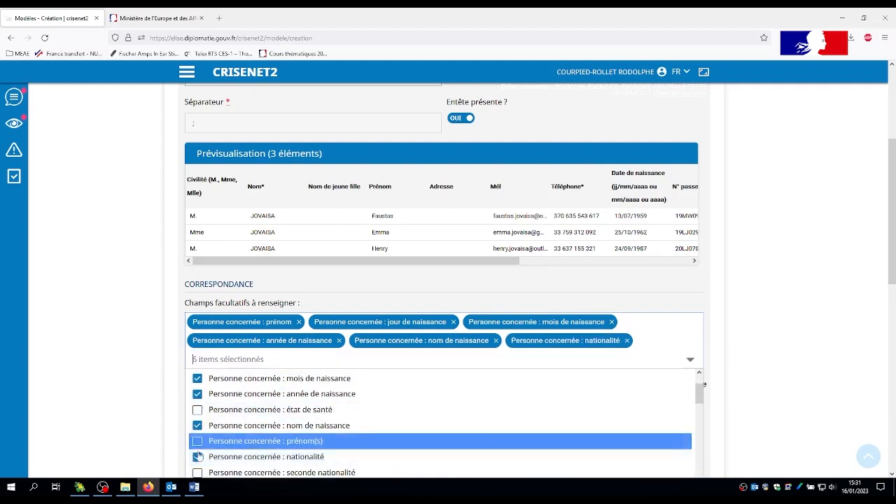
left_click(413, 473)
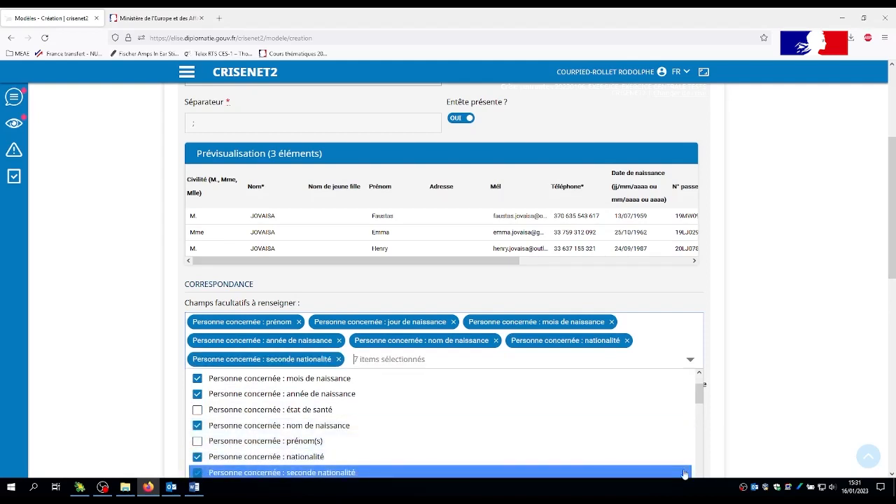
Add the concerned person's numéro de passeport, téléphone 1 and courriel 1 to the optional fields.
left_click_drag(700, 391, 698, 425)
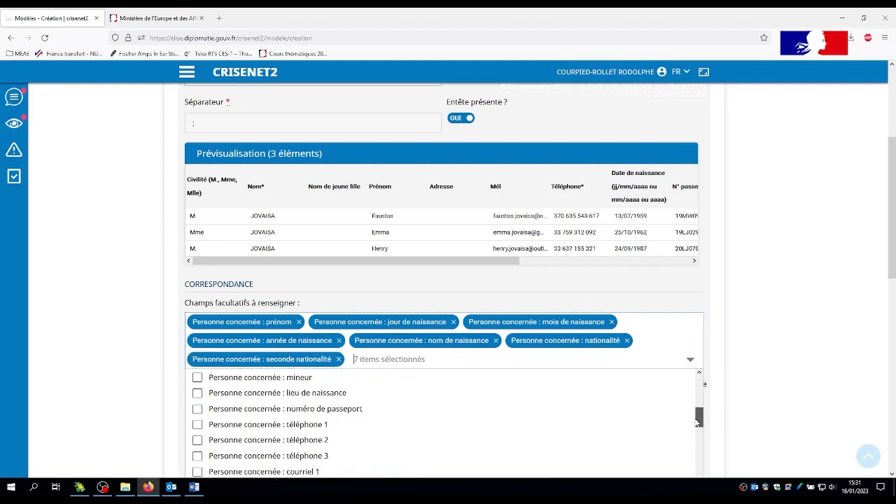
left_click(198, 412)
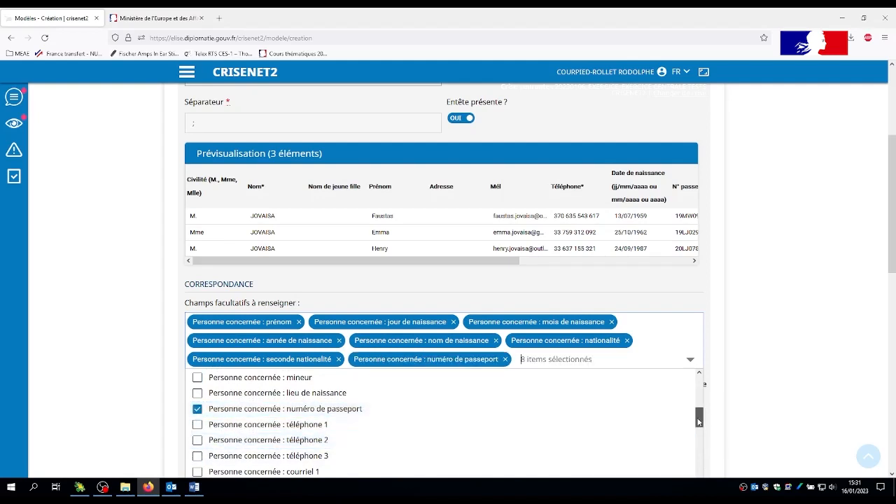
left_click_drag(698, 420, 698, 431)
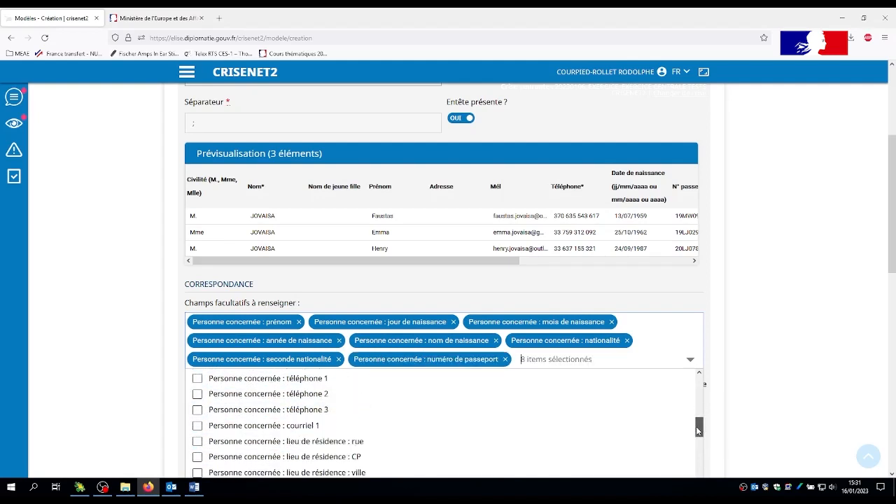
left_click(196, 377)
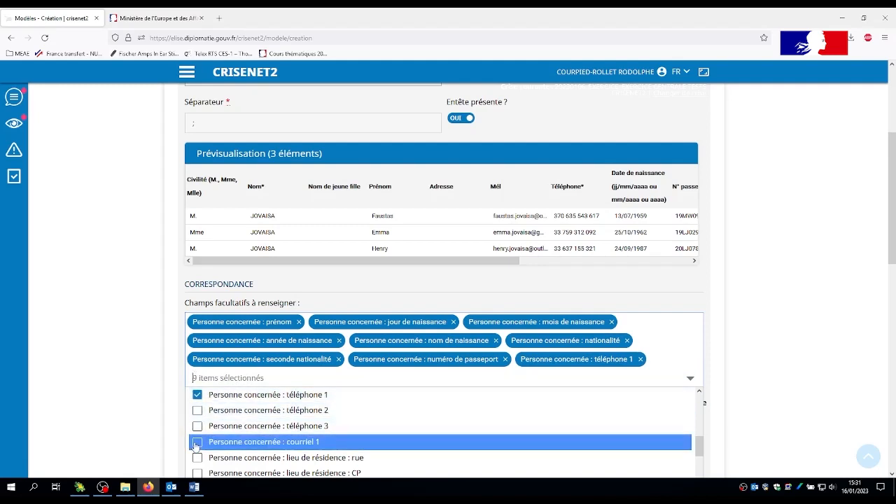
left_click(197, 444)
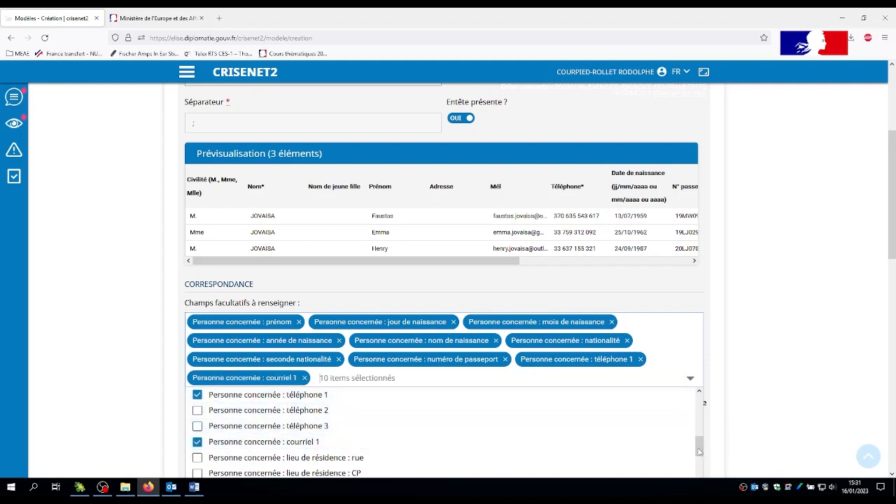
Add "Personne concernée : commentaire" to the optional fields and close the field selection.
left_click_drag(699, 454, 697, 493)
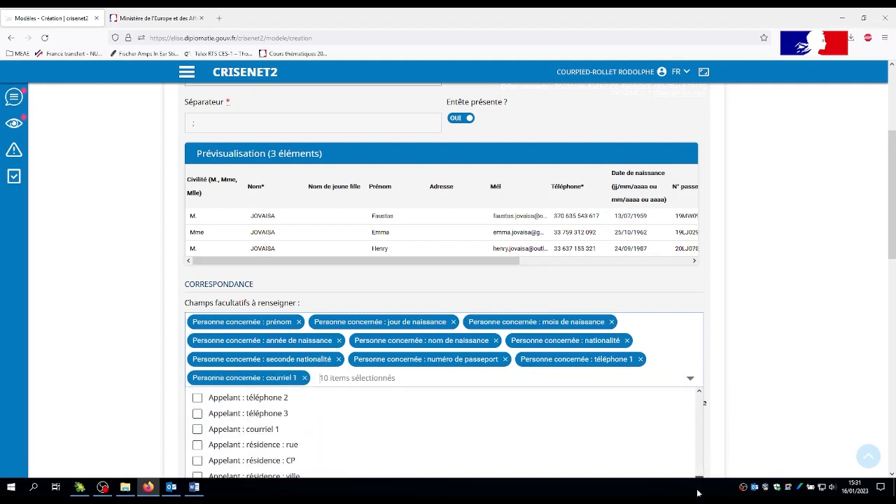
scroll(822, 378, "down", 3)
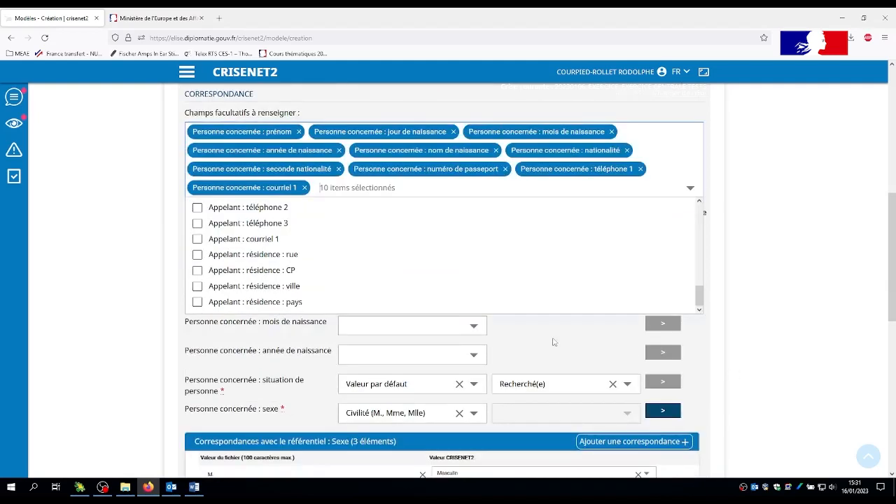
left_click_drag(699, 302, 698, 279)
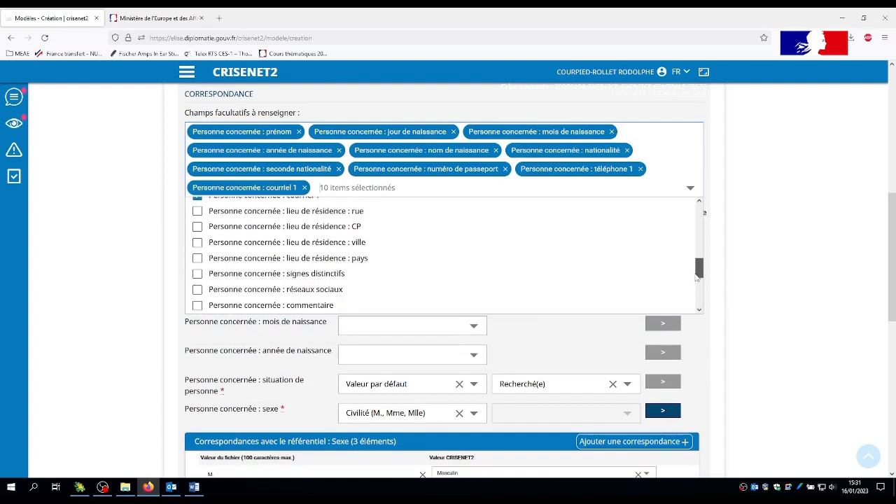
left_click(200, 306)
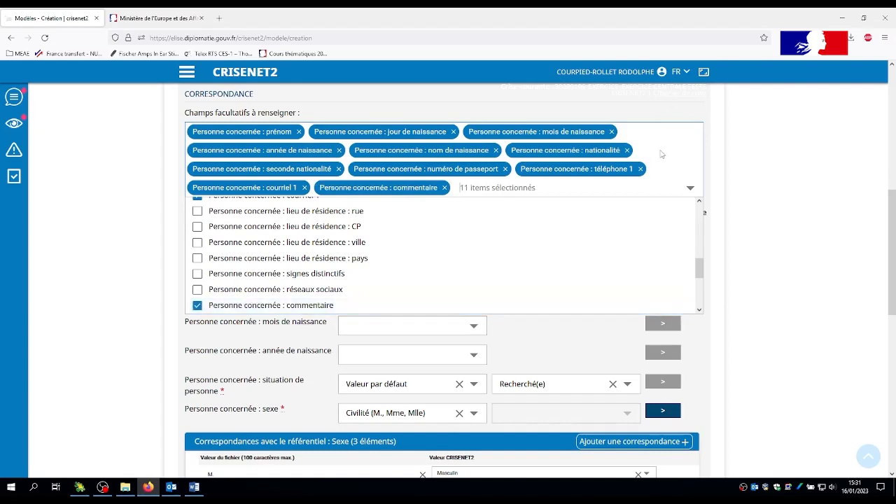
left_click(720, 178)
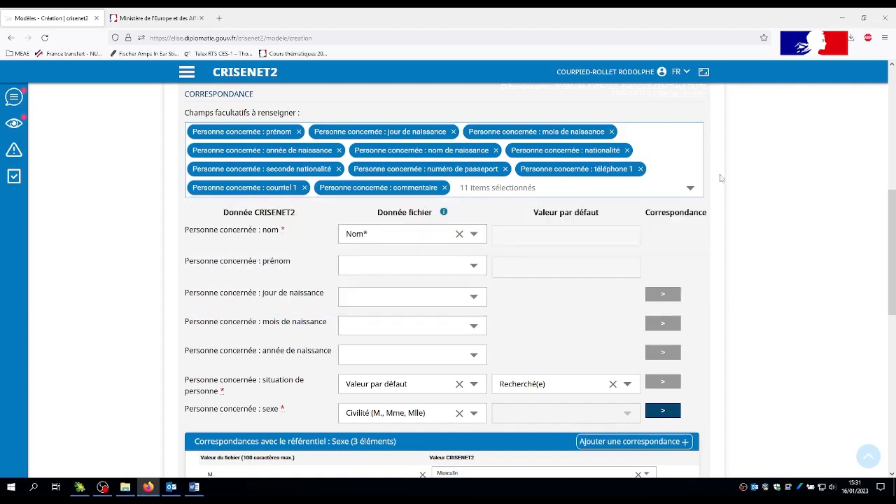
Map the concerned person's prénom to the "Prénom" column and jour de naissance to the "Date de naissance" column.
left_click(474, 267)
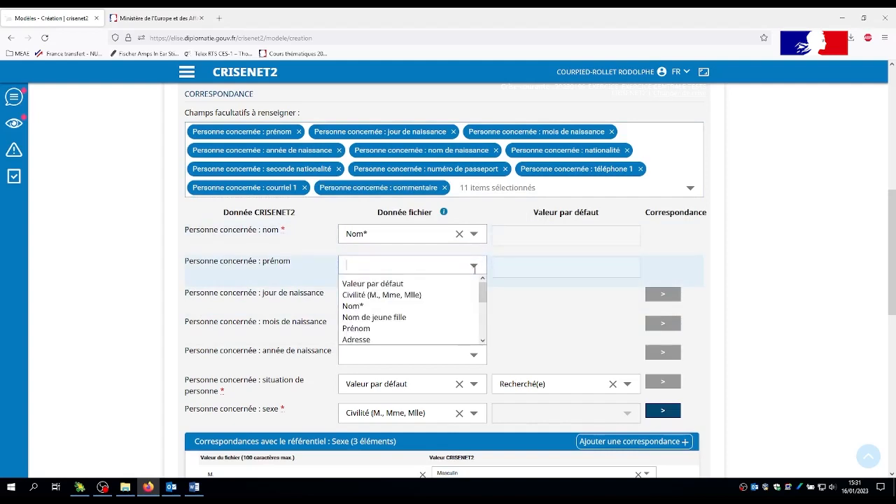
left_click(402, 329)
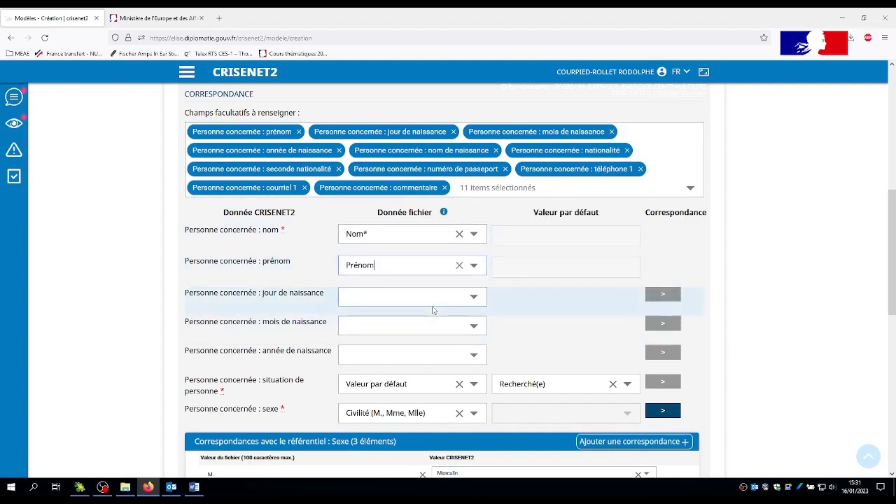
left_click(474, 296)
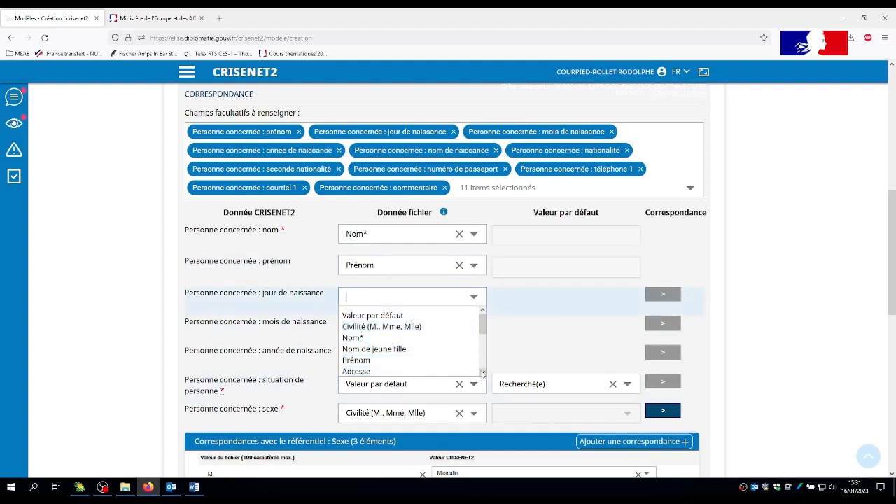
left_click(483, 372)
left_click(482, 373)
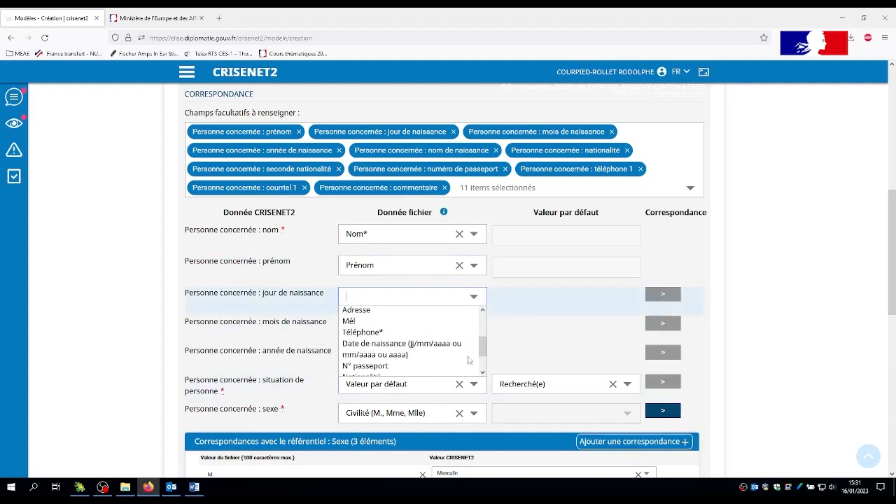
left_click(379, 344)
Set the character positions for the jour de naissance correspondence to Début 1 and Fin 2.
left_click(663, 294)
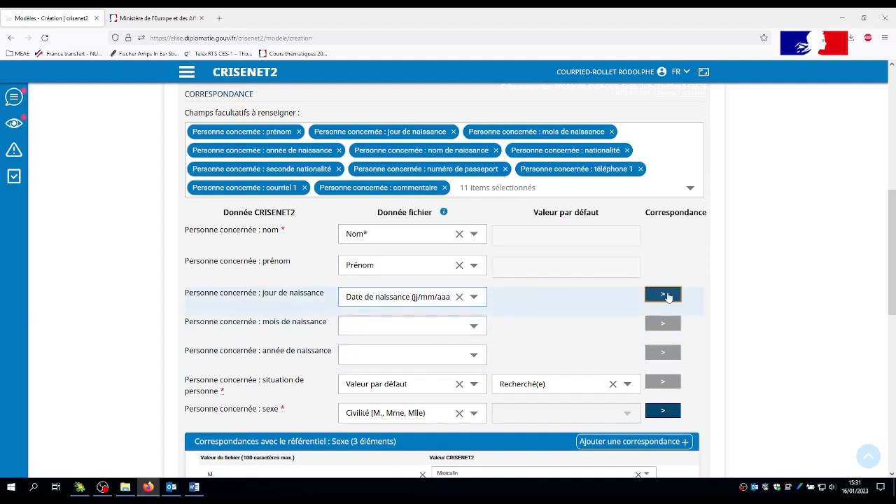
left_click(423, 362)
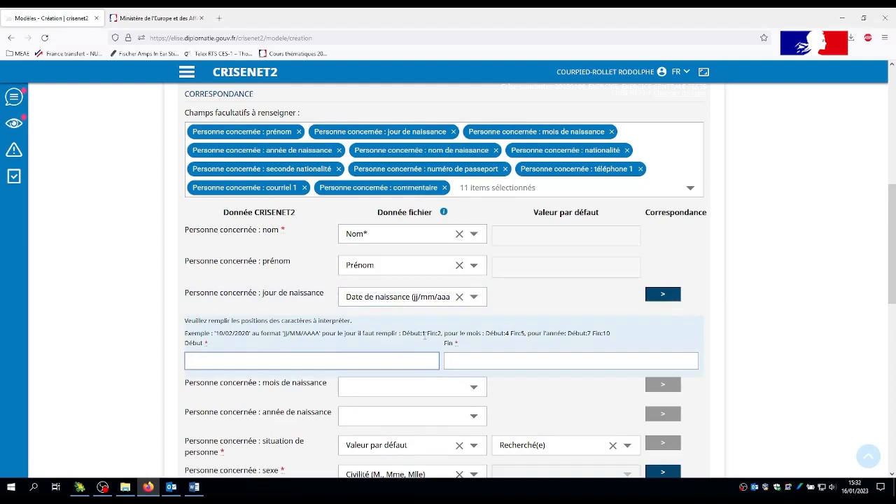
type("1")
left_click(464, 361)
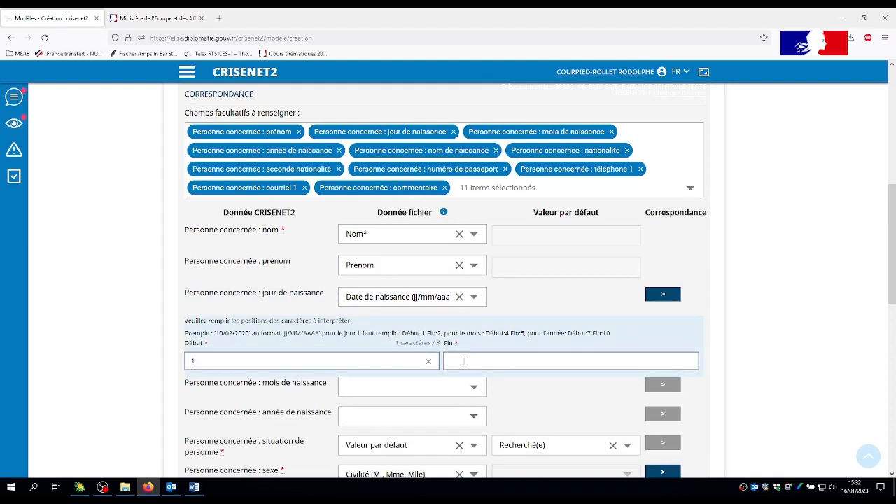
left_click(463, 361)
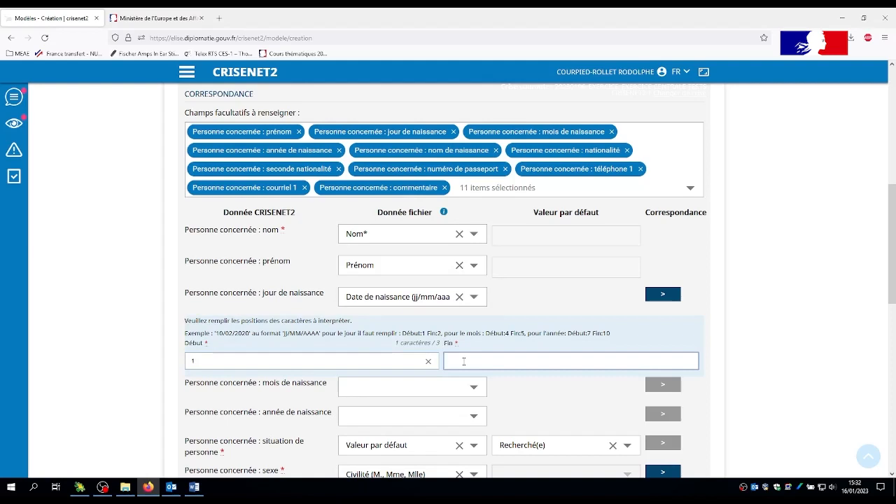
type("1")
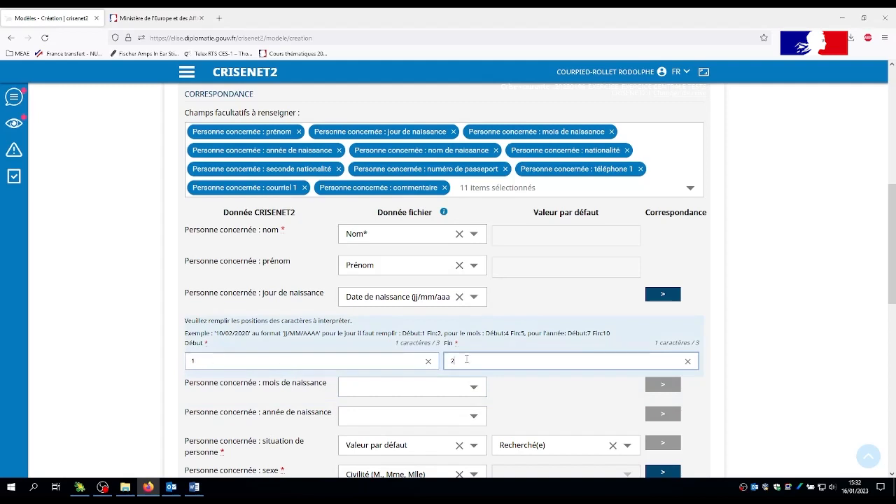
Map "Personne concernée : mois de naissance" to the "Date de naissance" column with character positions Début 4 and Fin 5.
left_click(475, 387)
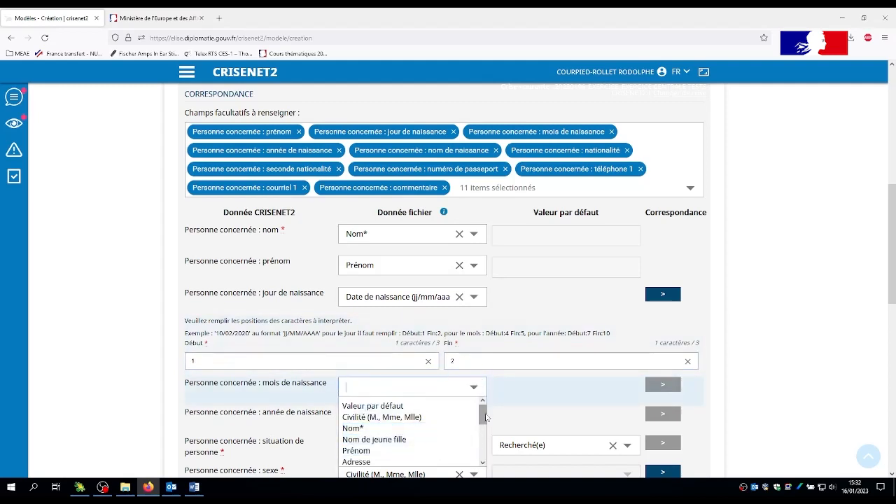
left_click_drag(483, 414, 484, 433)
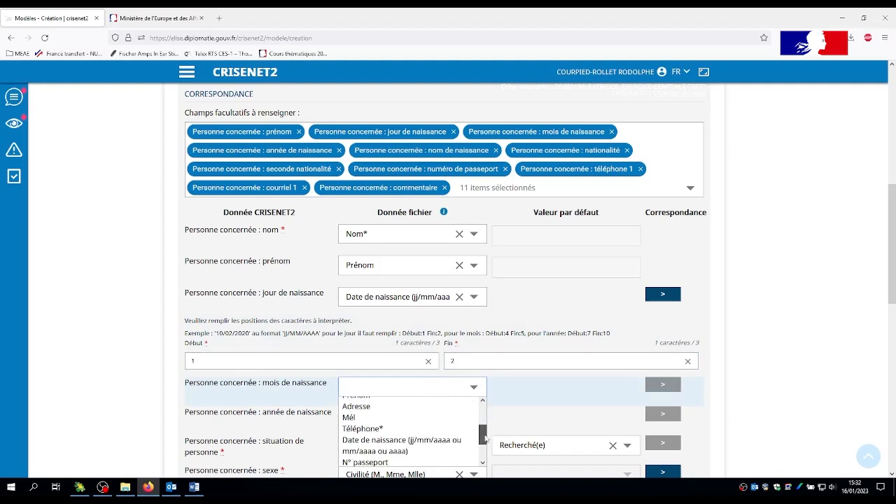
left_click(440, 438)
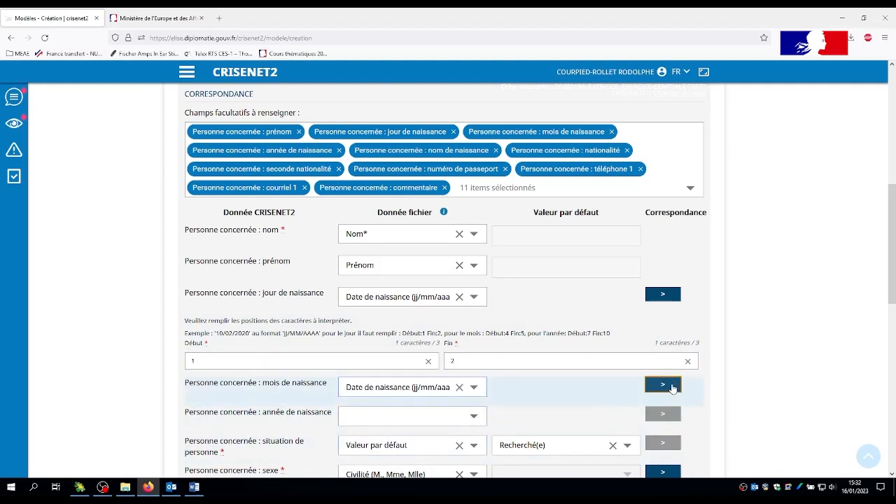
left_click(663, 384)
left_click(230, 450)
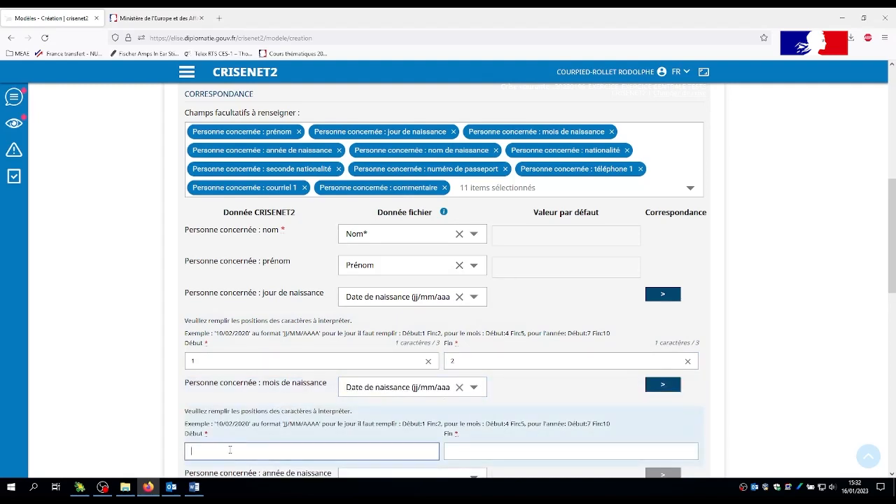
type("4")
left_click(464, 451)
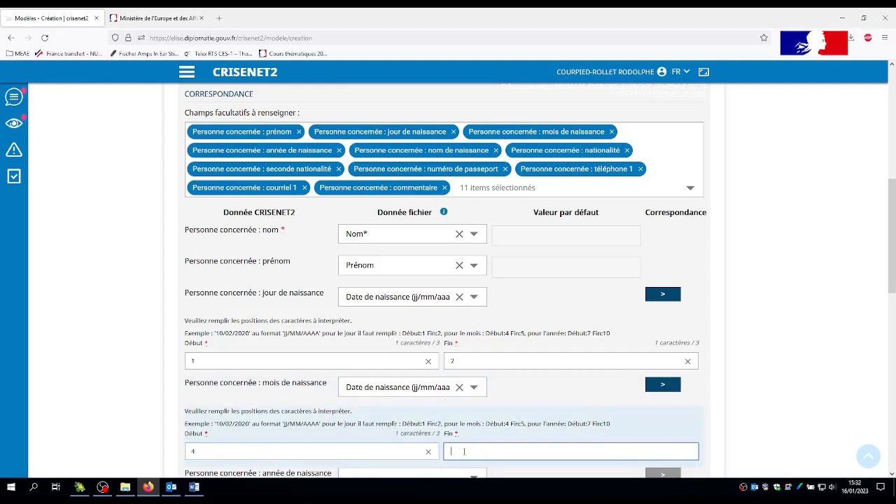
type("5")
Map "Personne concernée : année de naissance" to the "Date de naissance" column with character positions Début 7 and Fin 10.
scroll(550, 386, "down", 3)
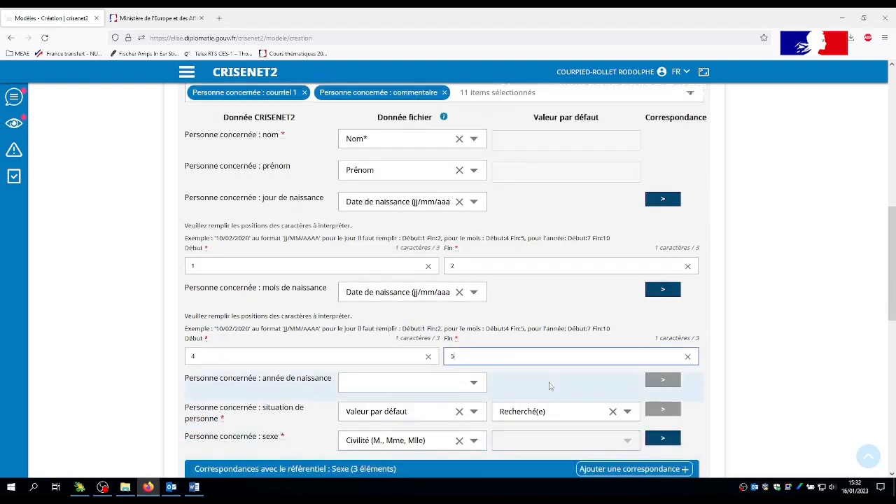
left_click(480, 388)
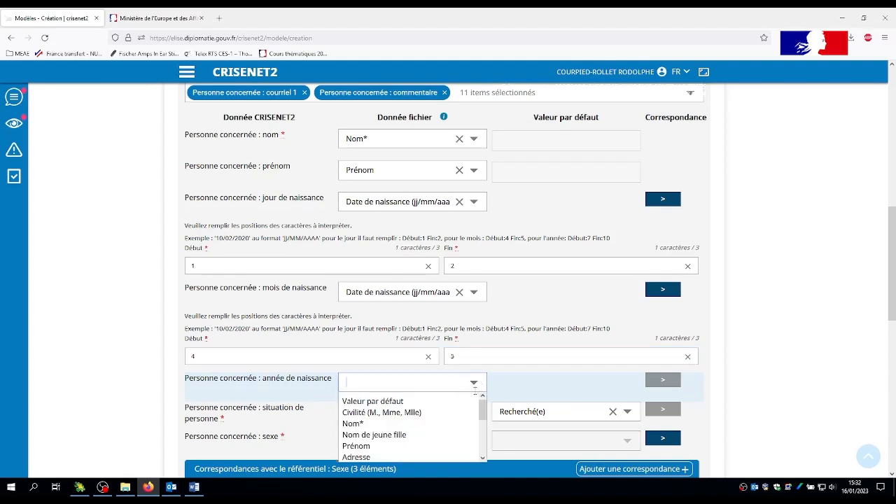
scroll(467, 417, "down", 3)
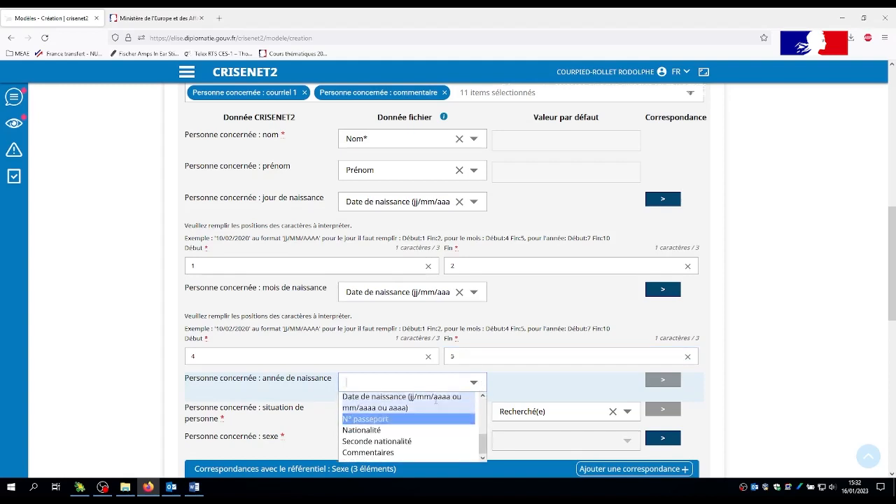
left_click(438, 398)
left_click(663, 381)
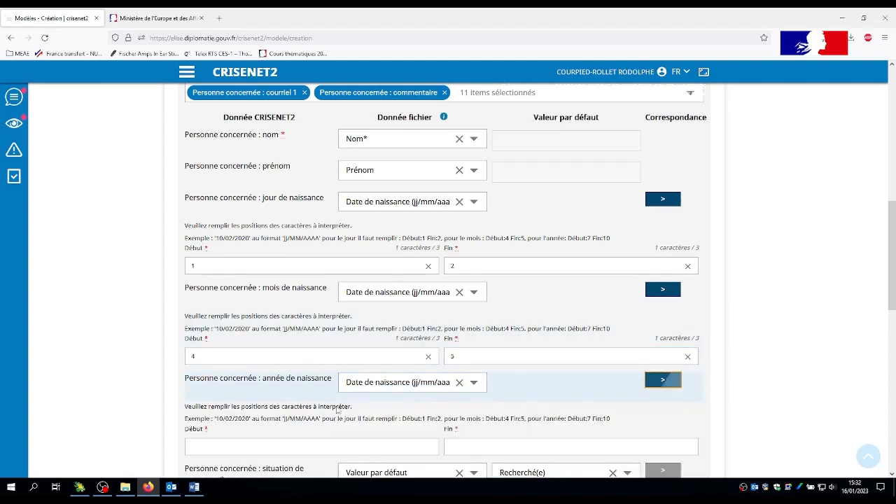
left_click(228, 448)
type("7")
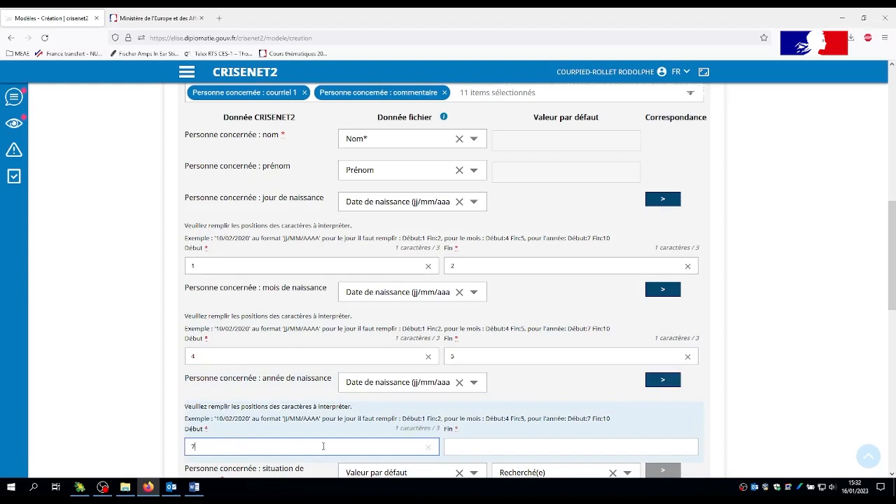
left_click(505, 446)
type("1")
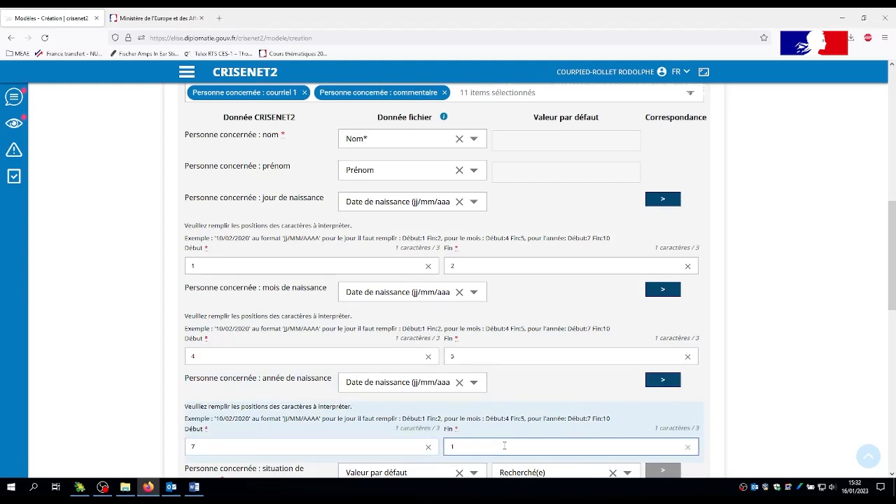
type("0")
Map nom de naissance to "Nom de jeune fille", nationalité to "Nationalité" and seconde nationalité to "Seconde nationalité".
scroll(892, 434, "down", 2)
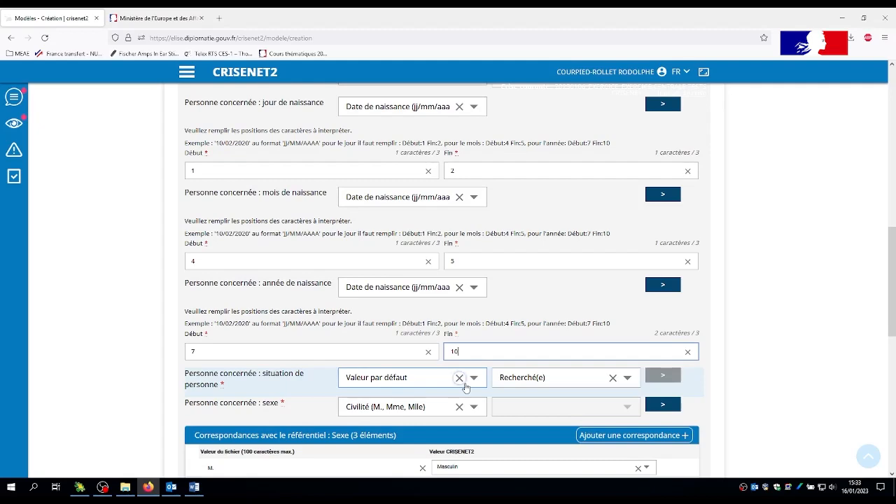
scroll(448, 351, "down", 4)
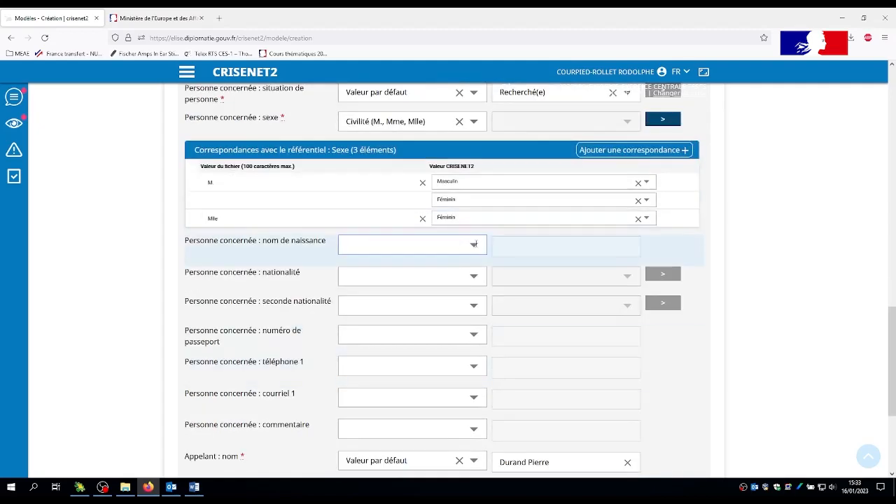
left_click(413, 244)
left_click(419, 299)
left_click(413, 276)
left_click(434, 320)
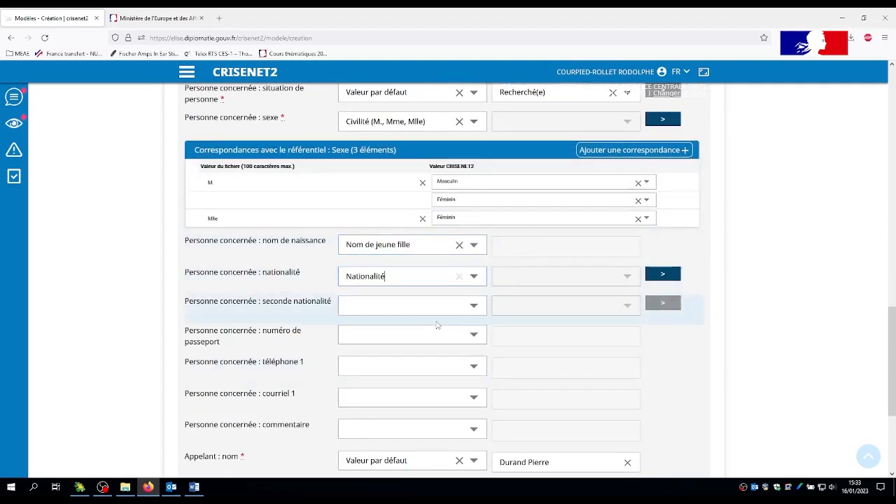
left_click(434, 306)
scroll(479, 336, "down", 3)
left_click(378, 357)
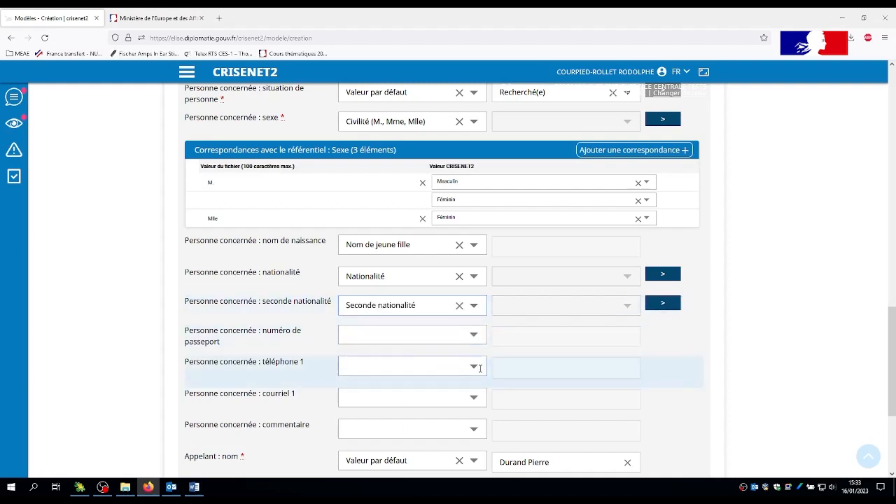
Map the concerned person's téléphone 1 to "Téléphone*", numéro de passeport to "N° passeport" and courriel 1 to "Mél".
left_click(403, 364)
scroll(402, 346, "down", 3)
scroll(413, 224, "down", 2)
left_click(363, 220)
left_click(409, 145)
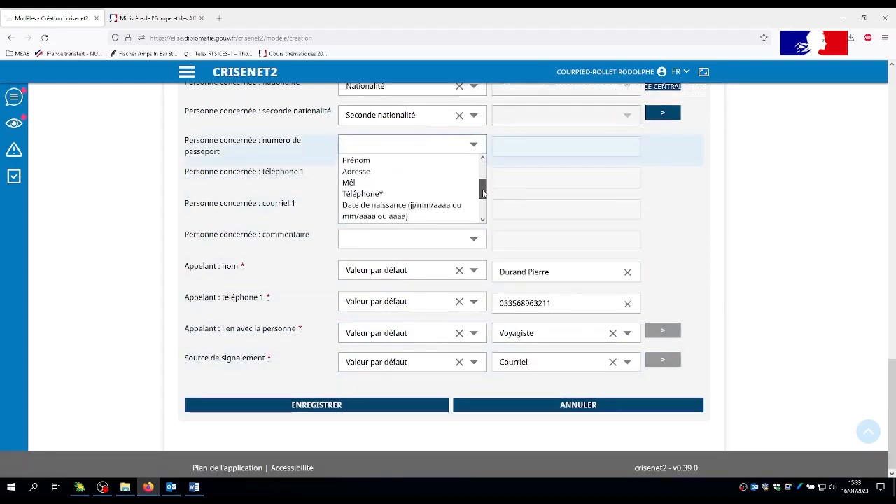
scroll(482, 196, "down", 1)
left_click(365, 205)
left_click(410, 207)
scroll(402, 250, "down", 2)
left_click(402, 250)
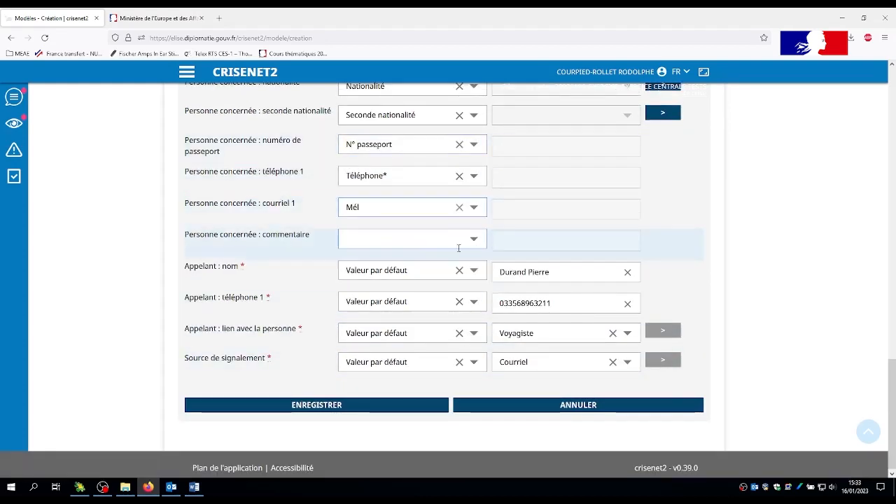
Map "Personne concernée : commentaire" to the "Commentaires" column and save the new model.
scroll(413, 238, "up", 4)
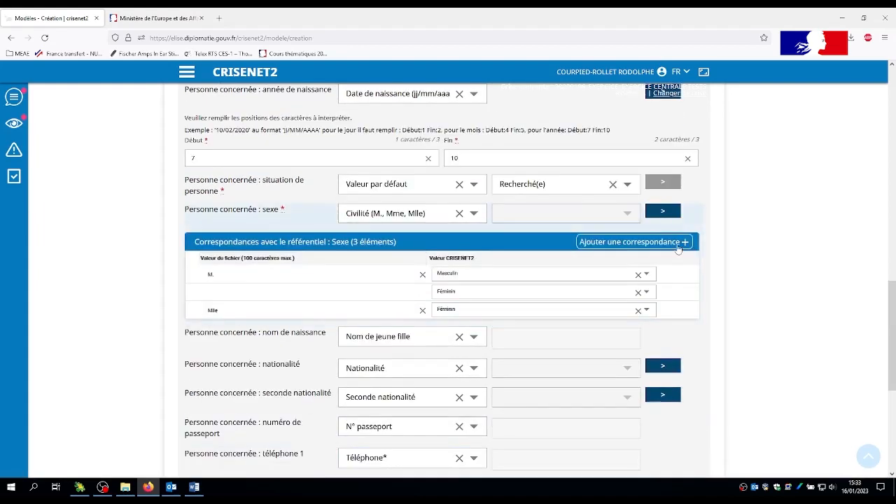
left_click(271, 286)
scroll(602, 229, "up", 6)
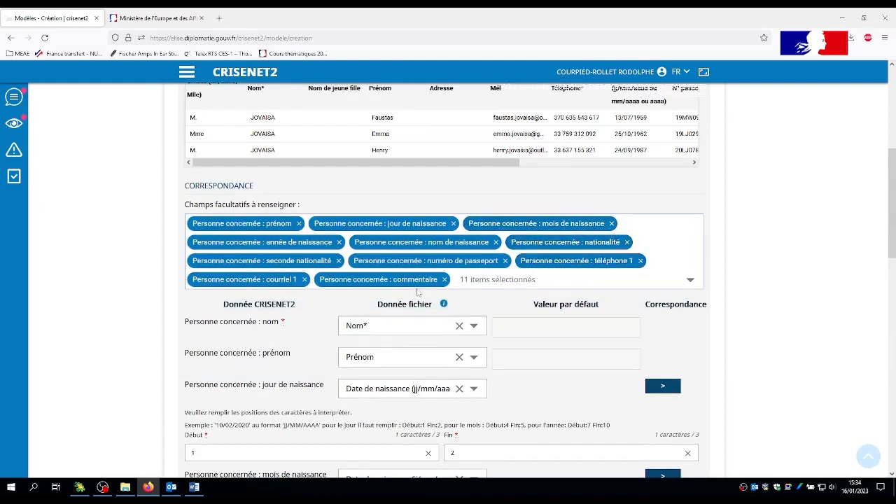
scroll(465, 308, "down", 9)
left_click(448, 283)
scroll(420, 329, "down", 3)
left_click(420, 352)
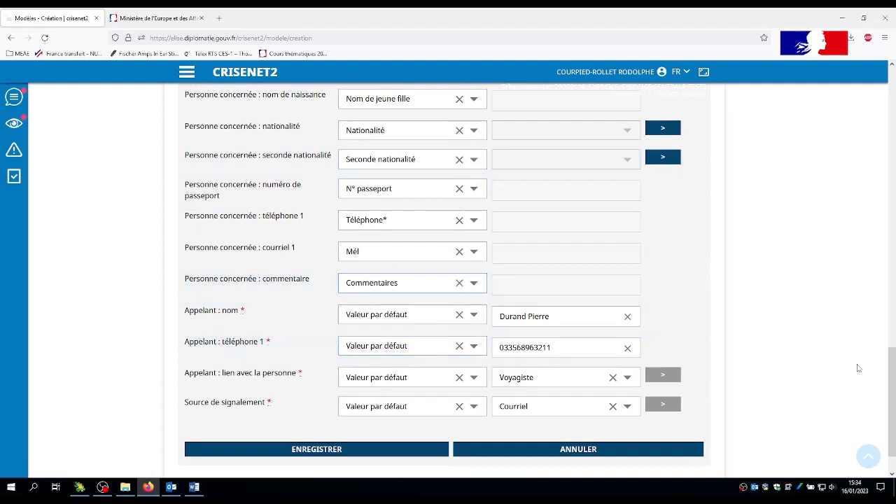
left_click(308, 449)
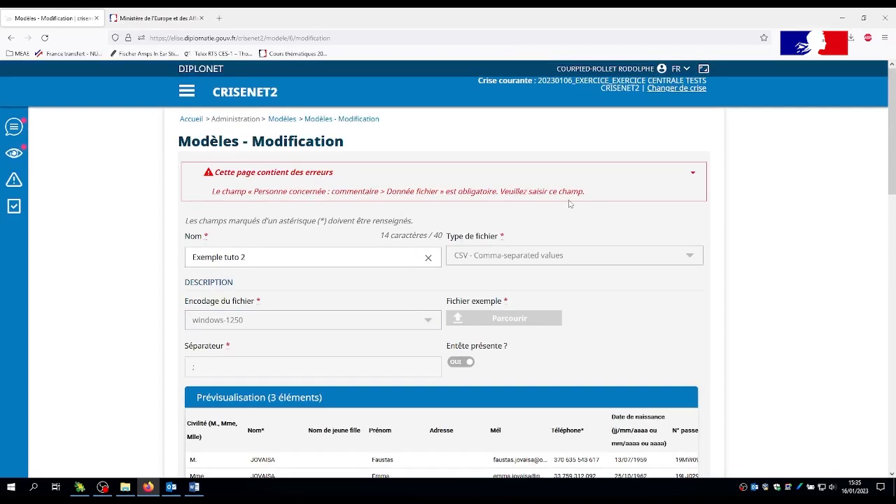
Fill the missing file data for "Personne concernée : commentaire" with "Commentaires", then validate and confirm the model's modification.
scroll(895, 271, "down", 10)
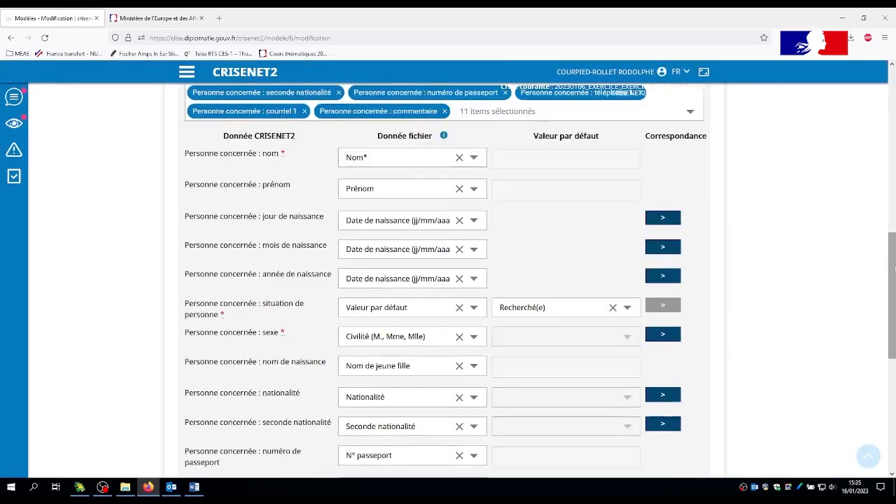
scroll(895, 271, "down", 2)
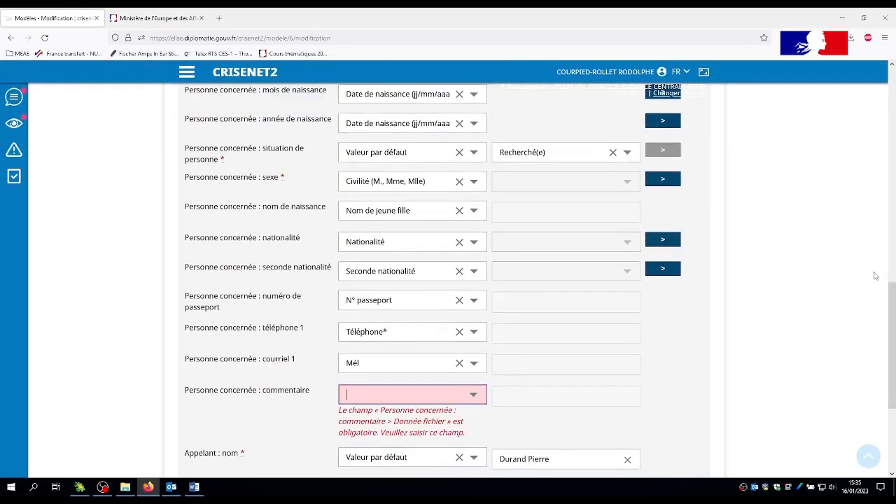
left_click(474, 394)
scroll(474, 394, "down", 4)
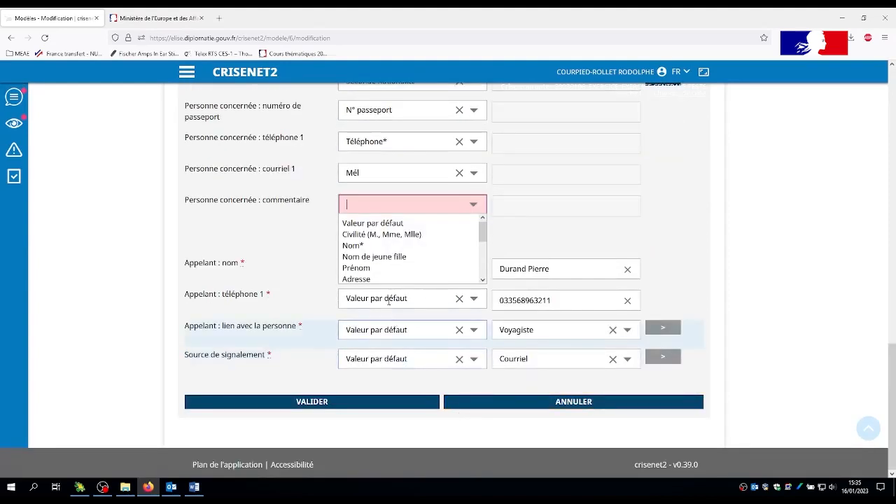
left_click_drag(480, 245, 483, 278)
left_click(420, 274)
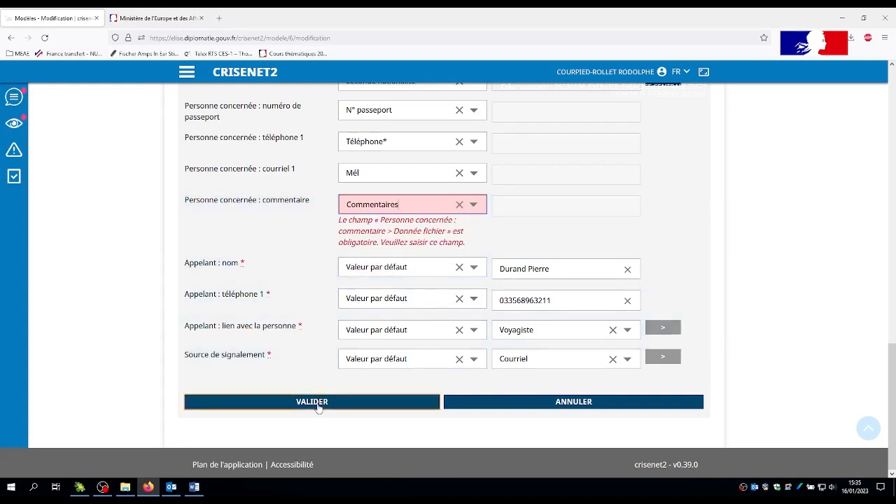
left_click(318, 406)
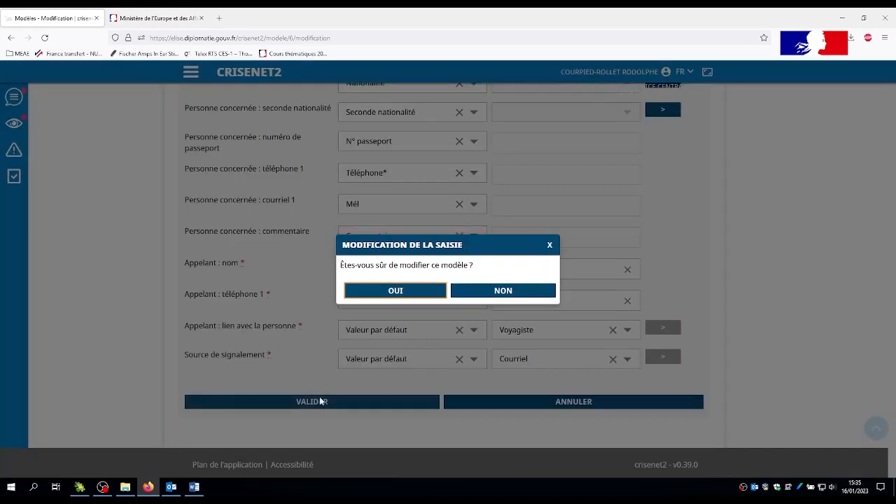
left_click(396, 292)
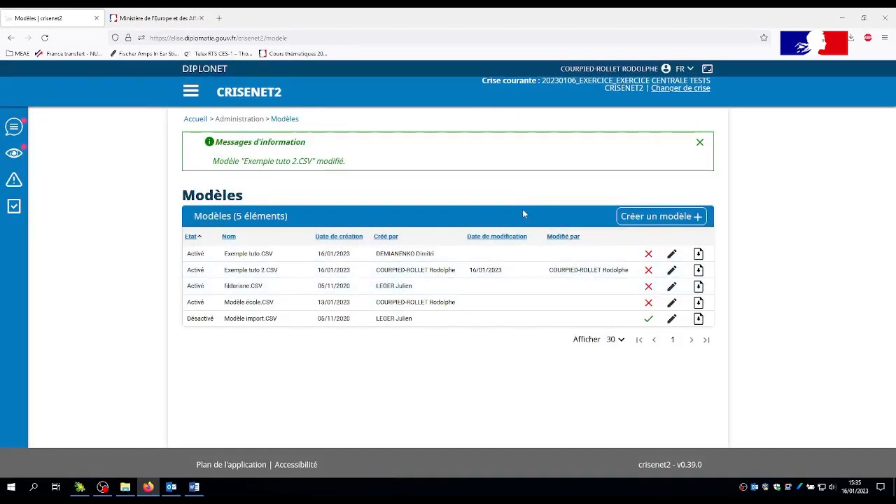